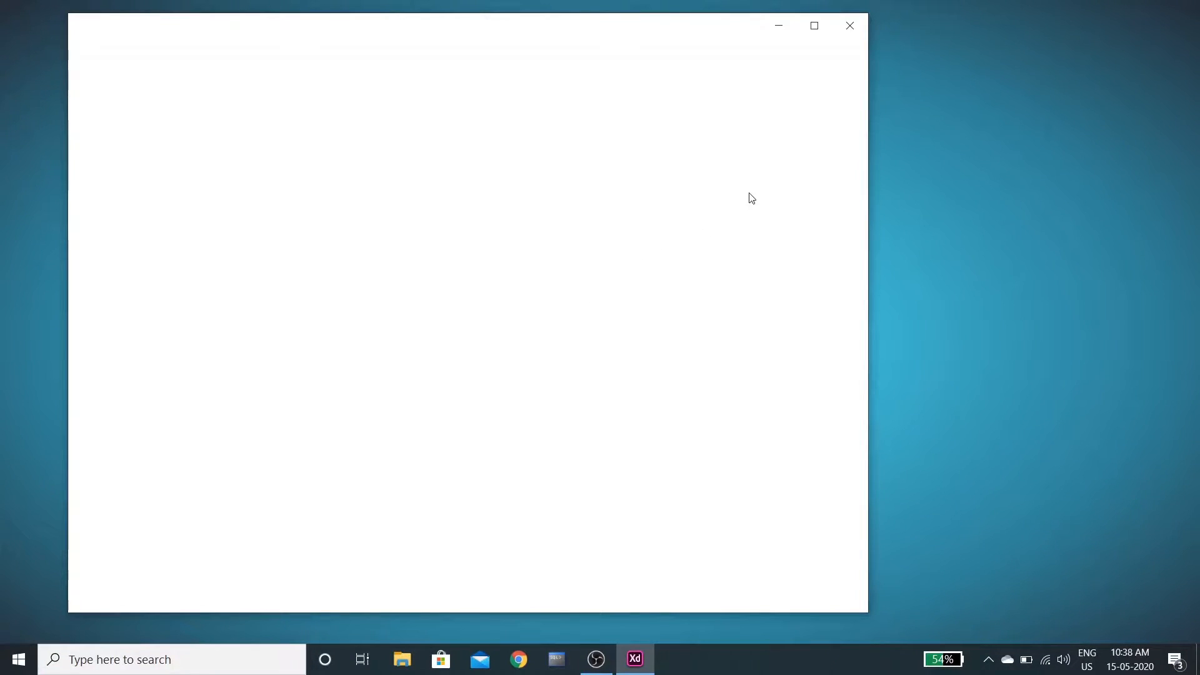
Create a new custom-size 638×1016 artboard
click(814, 25)
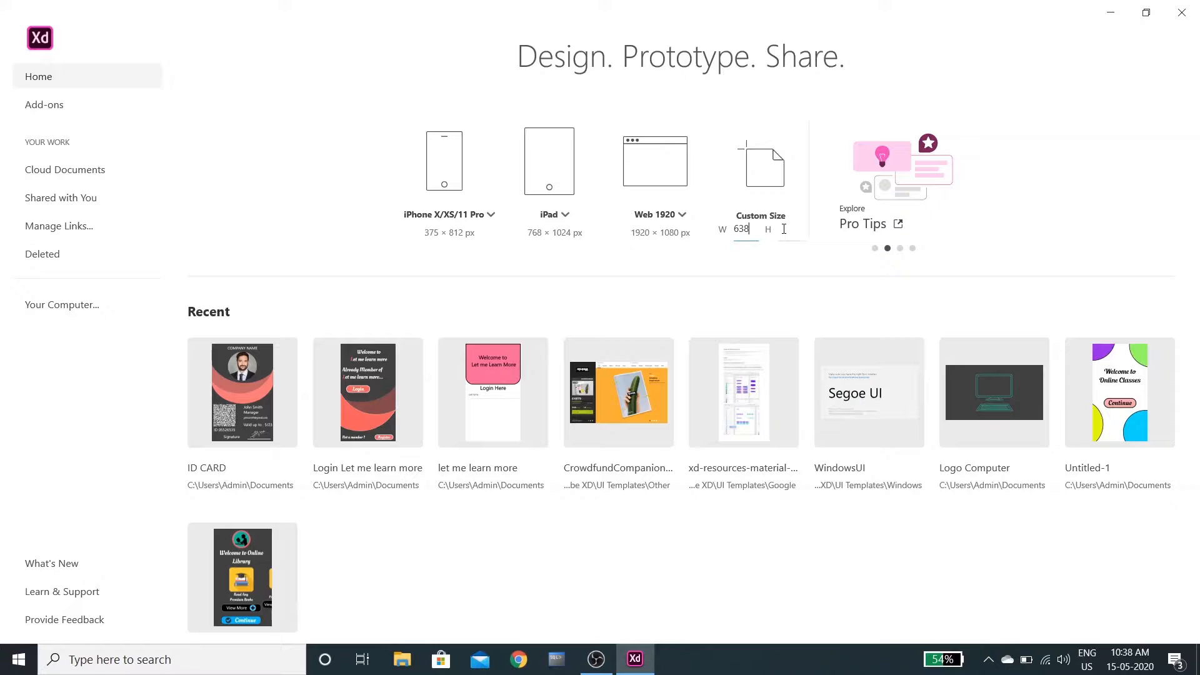
text(016)
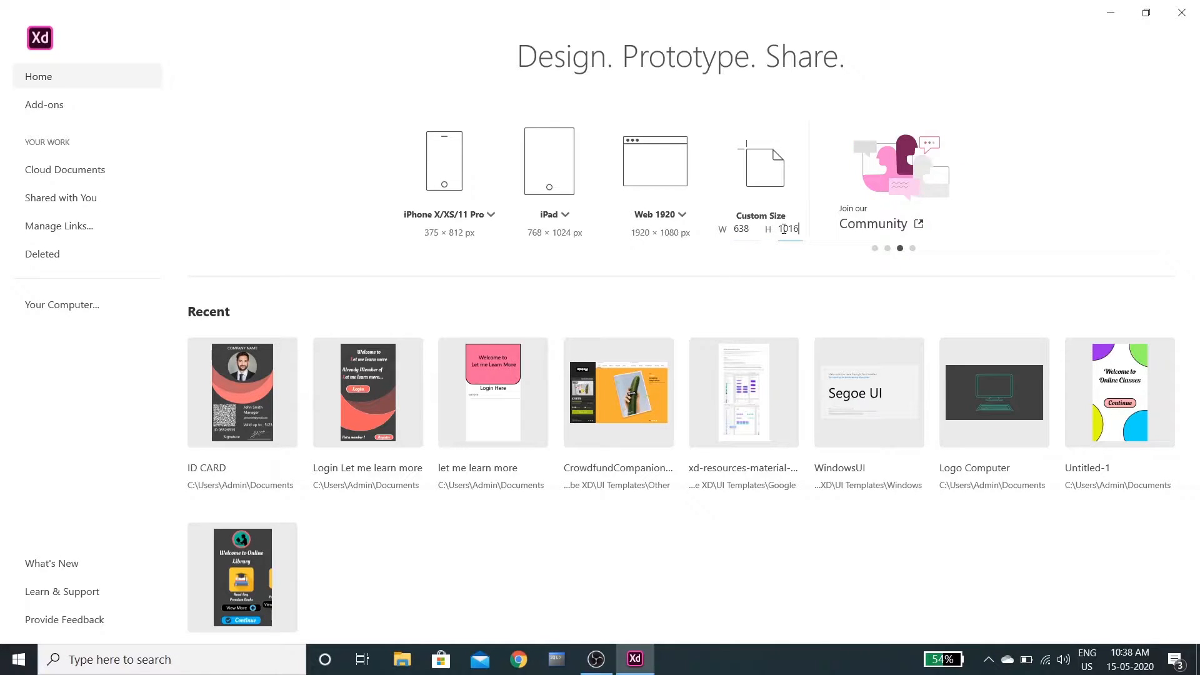
key(Return)
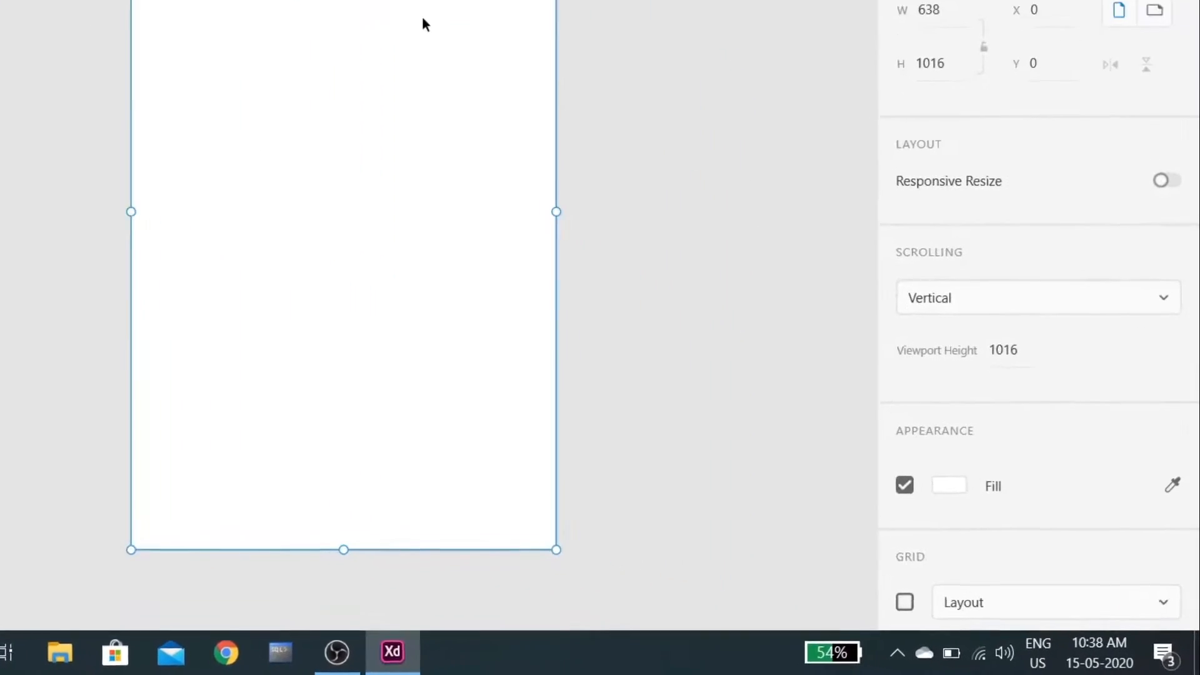
Fill the artboard with dark grey #404040
click(962, 487)
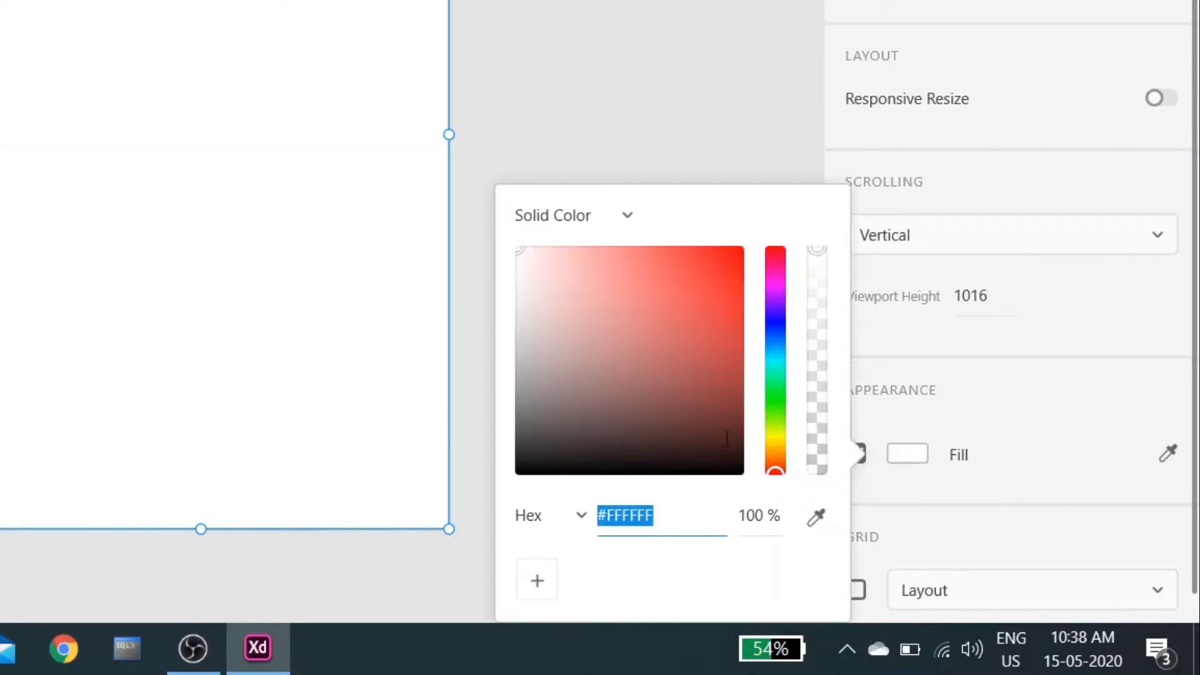
click(619, 516)
drag(656, 515, 612, 506)
text(404040)
key(Return)
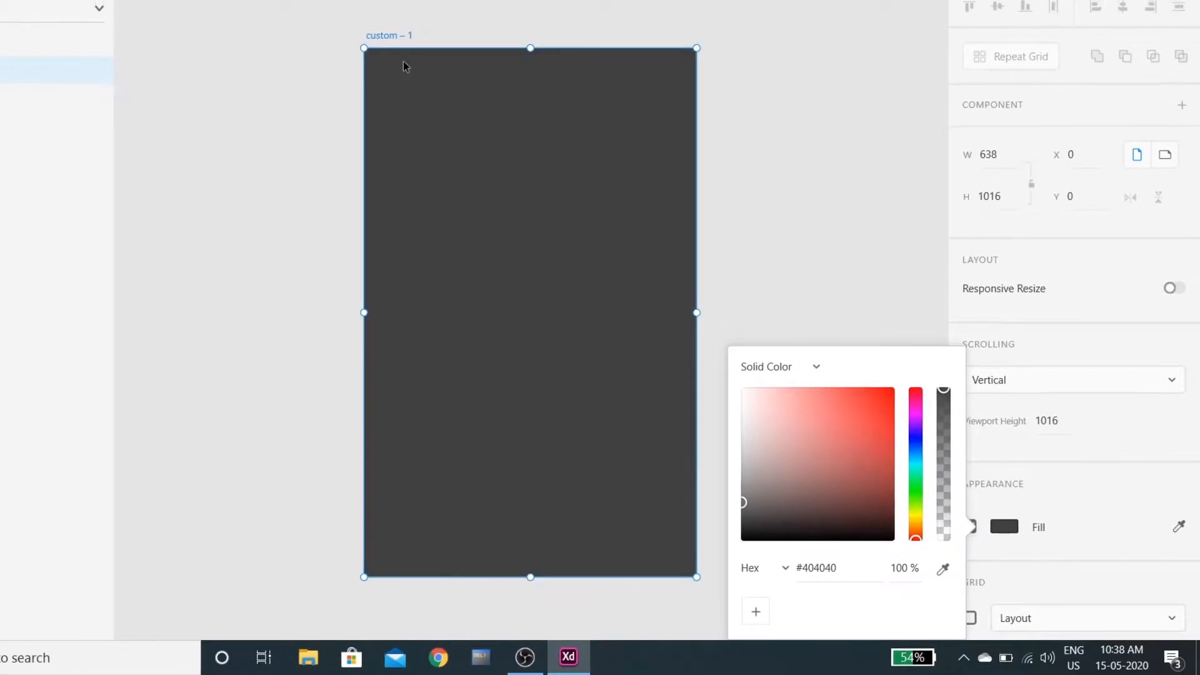
click(479, 107)
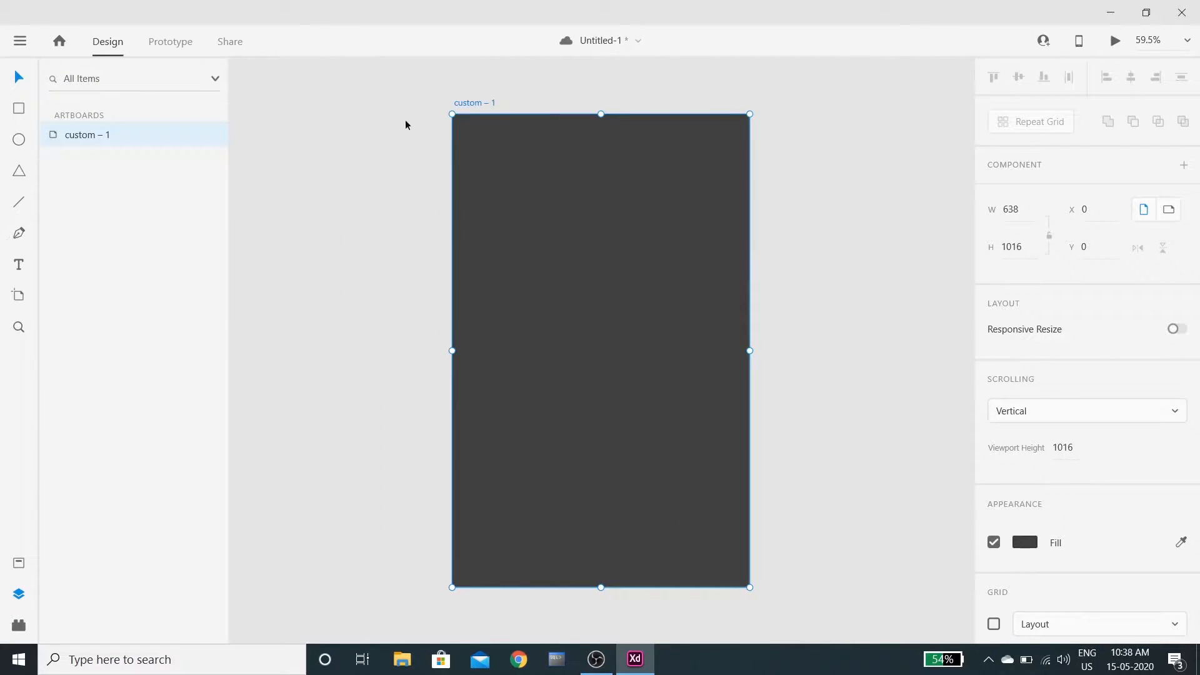
Rename the artboard to 'Employee ID CARD'
double_click(475, 103)
text(Empp)
key(BackSpace)
text(loyee ID CARD)
key(Return)
Draw a large circle, duplicate it, and subtract the overlapping pair into a crescent
click(409, 177)
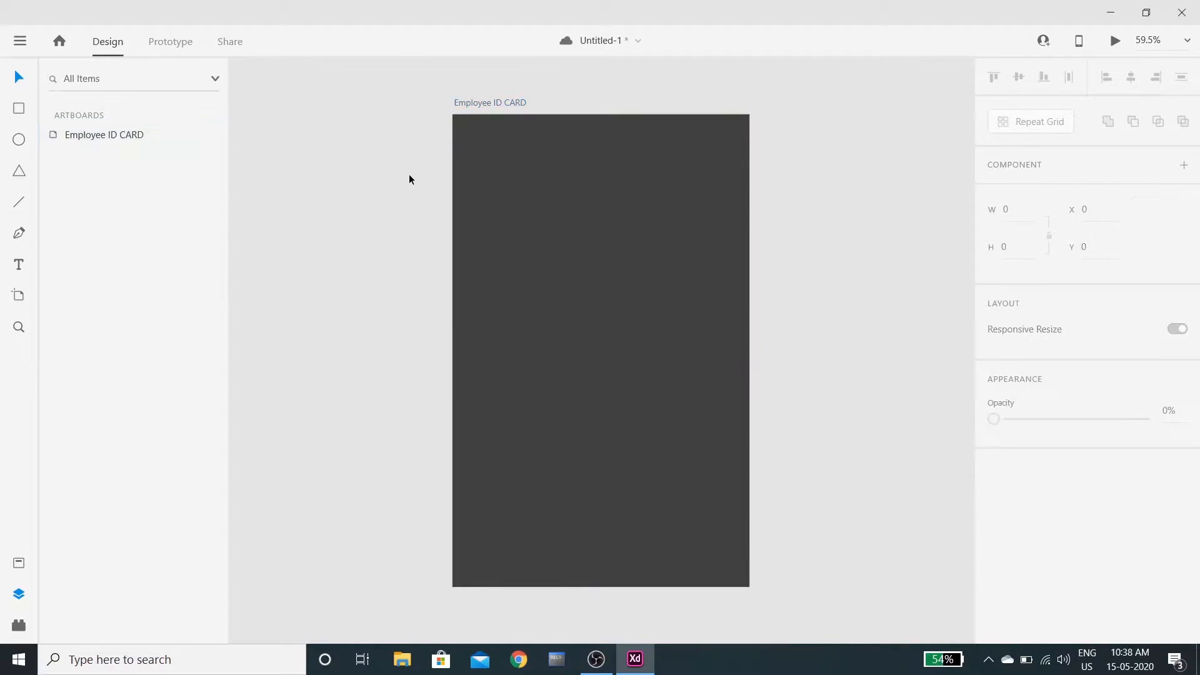
scroll(355, 261, down, 2)
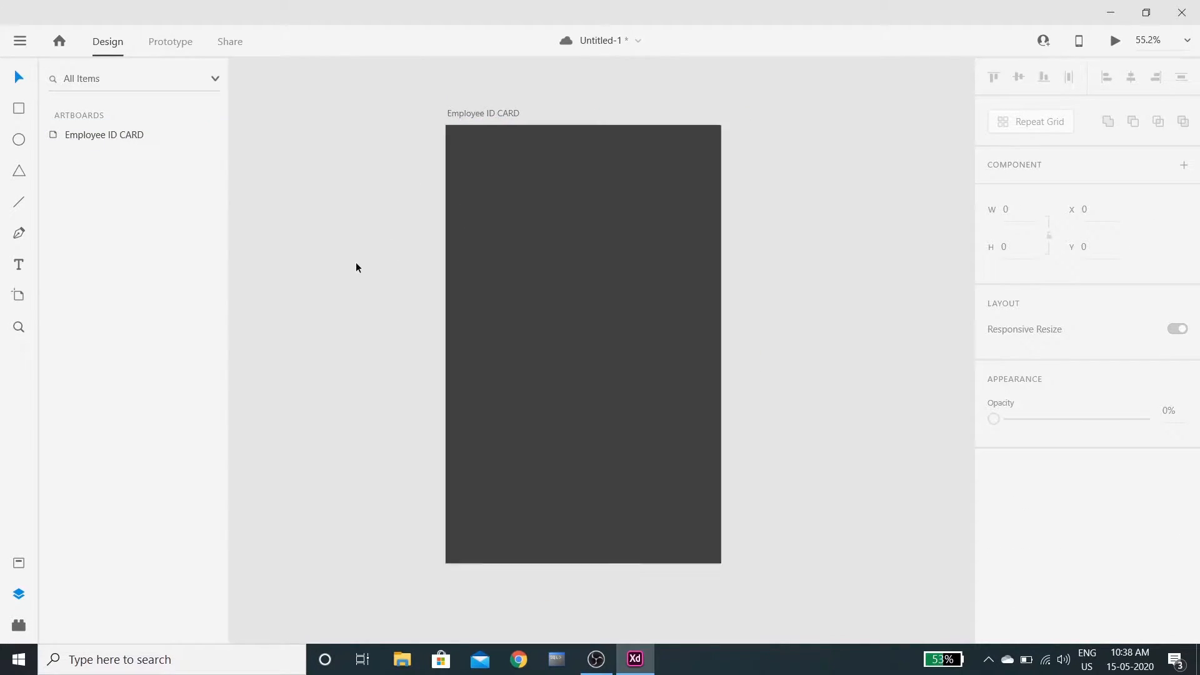
scroll(311, 311, down, 1)
key(e)
drag(409, 239, 587, 442)
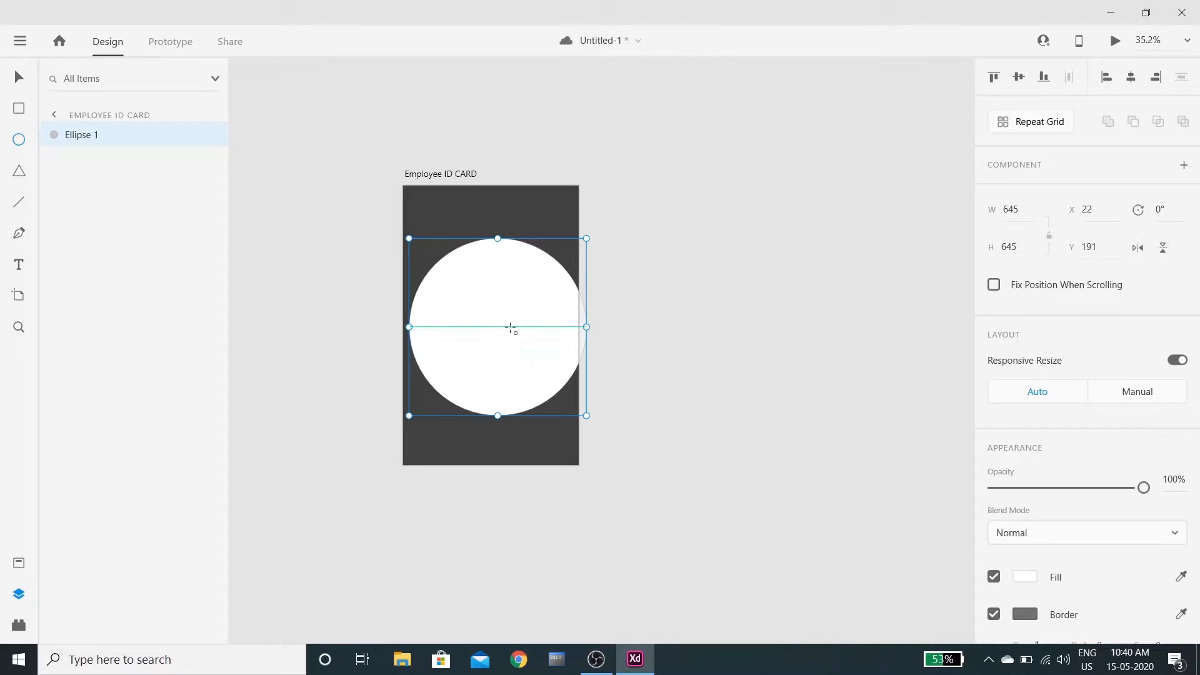
key(v)
drag(505, 324, 704, 286)
key(ctrl+d)
drag(691, 431, 701, 327)
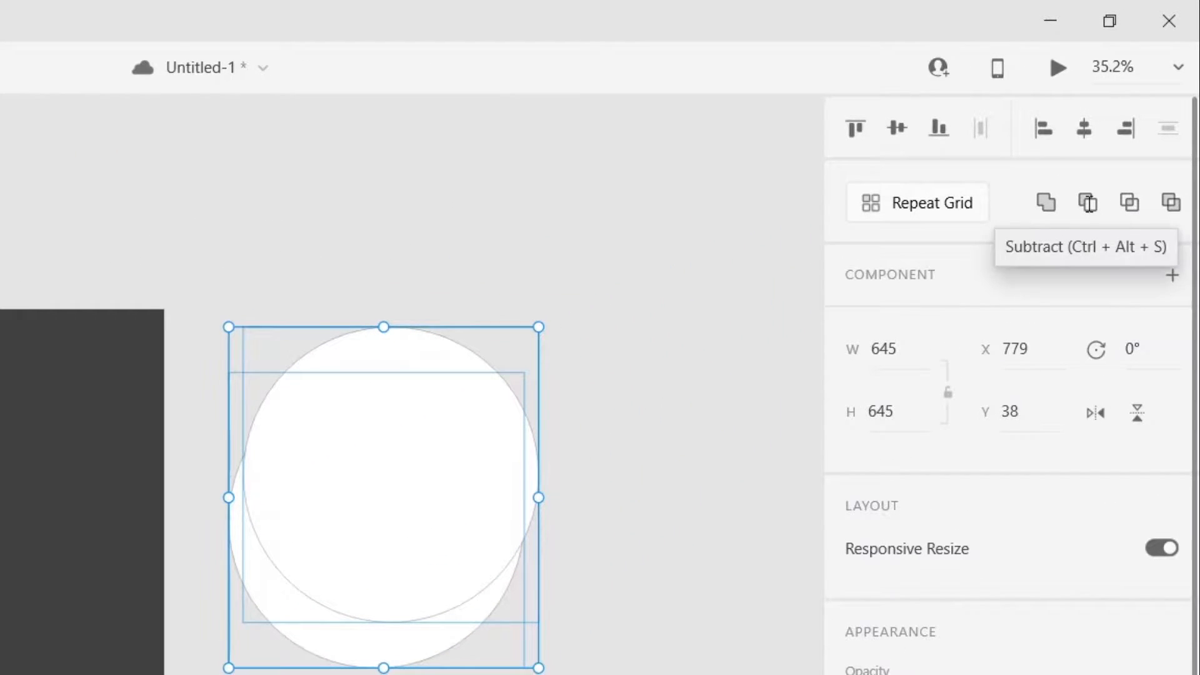
click(1088, 202)
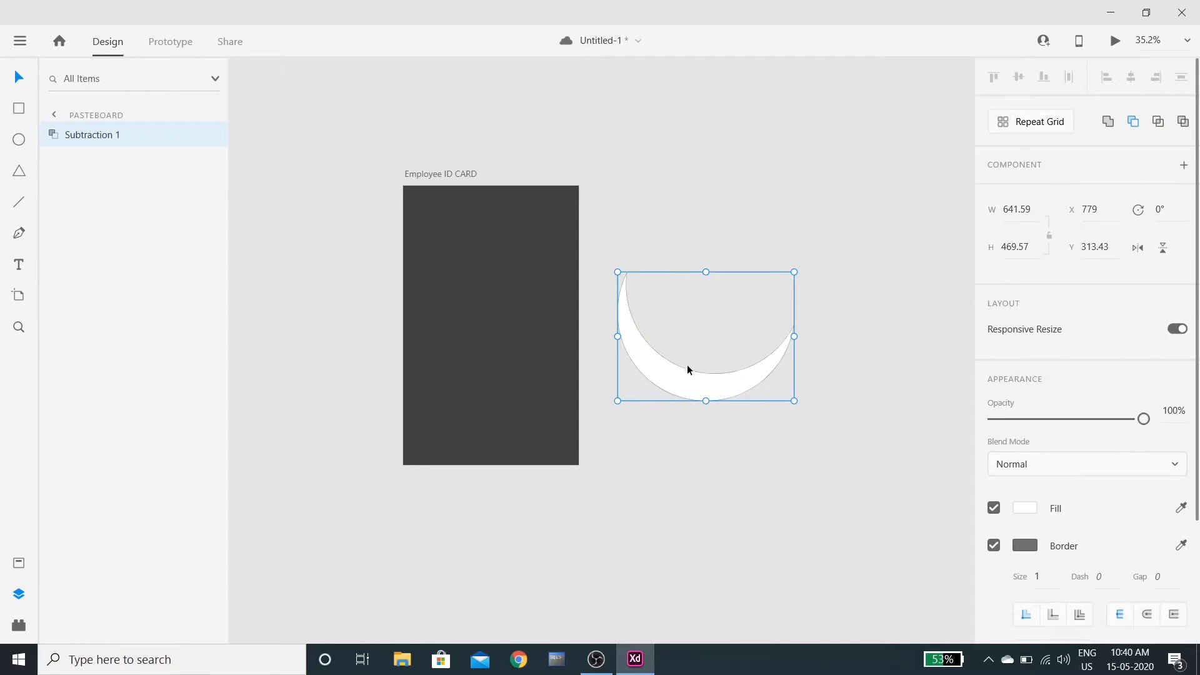
Move the crescent onto the card, enlarge it across the width, and fill it salmon-red
drag(687, 365, 470, 335)
drag(401, 233, 384, 229)
drag(487, 351, 487, 346)
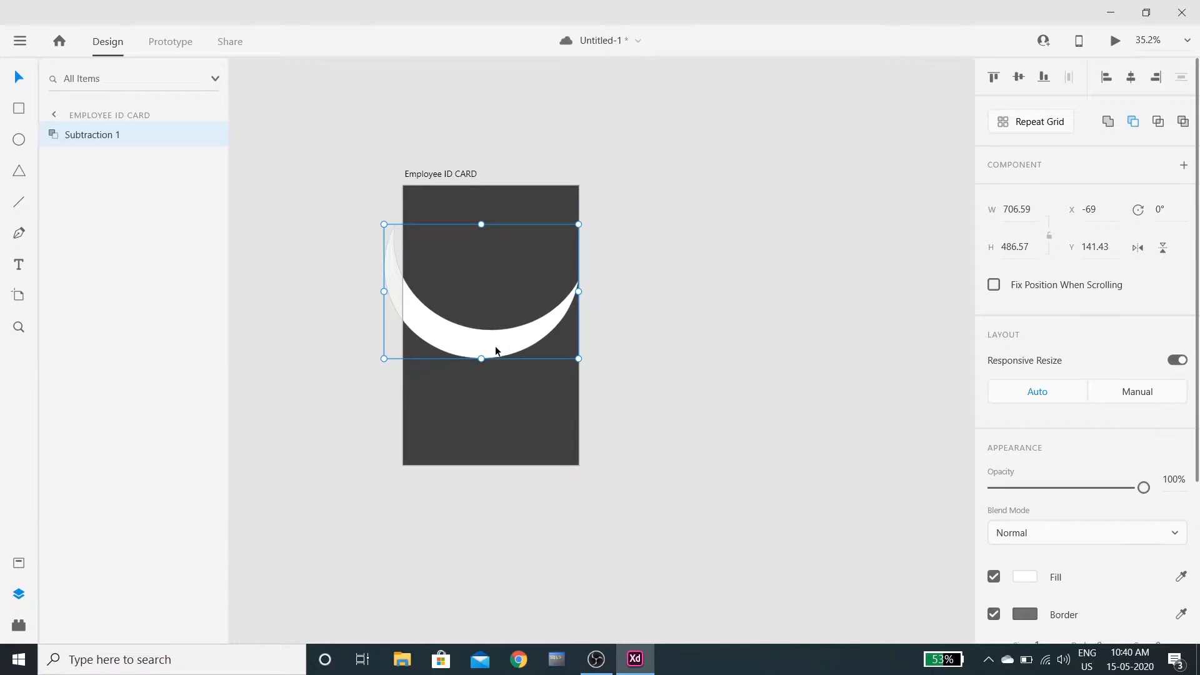
click(1025, 576)
drag(850, 460, 870, 419)
click(788, 347)
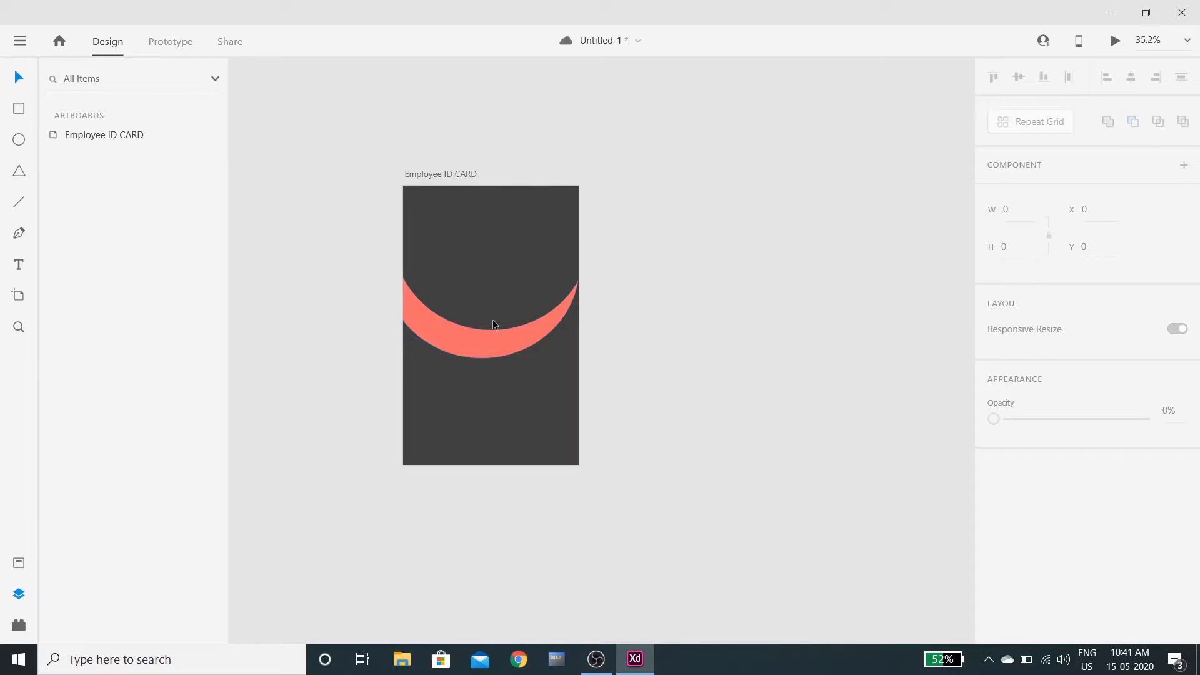
Stretch the first crescent taller and wider toward the left
click(564, 325)
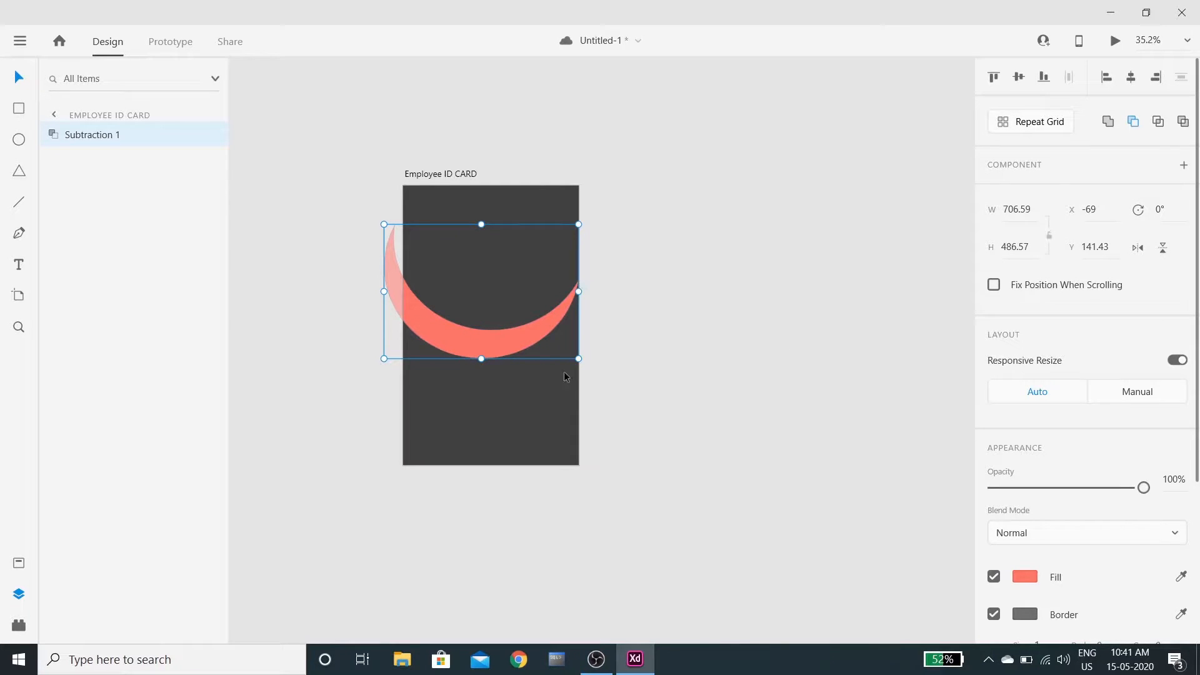
drag(481, 224, 481, 211)
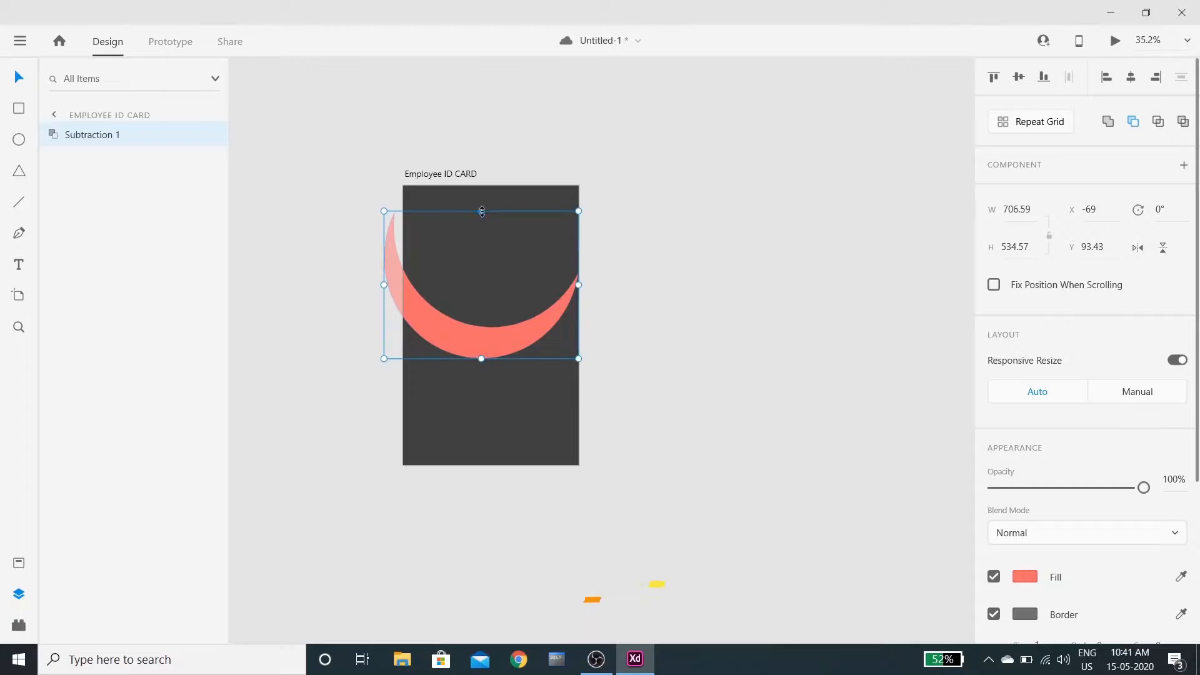
drag(384, 285, 366, 285)
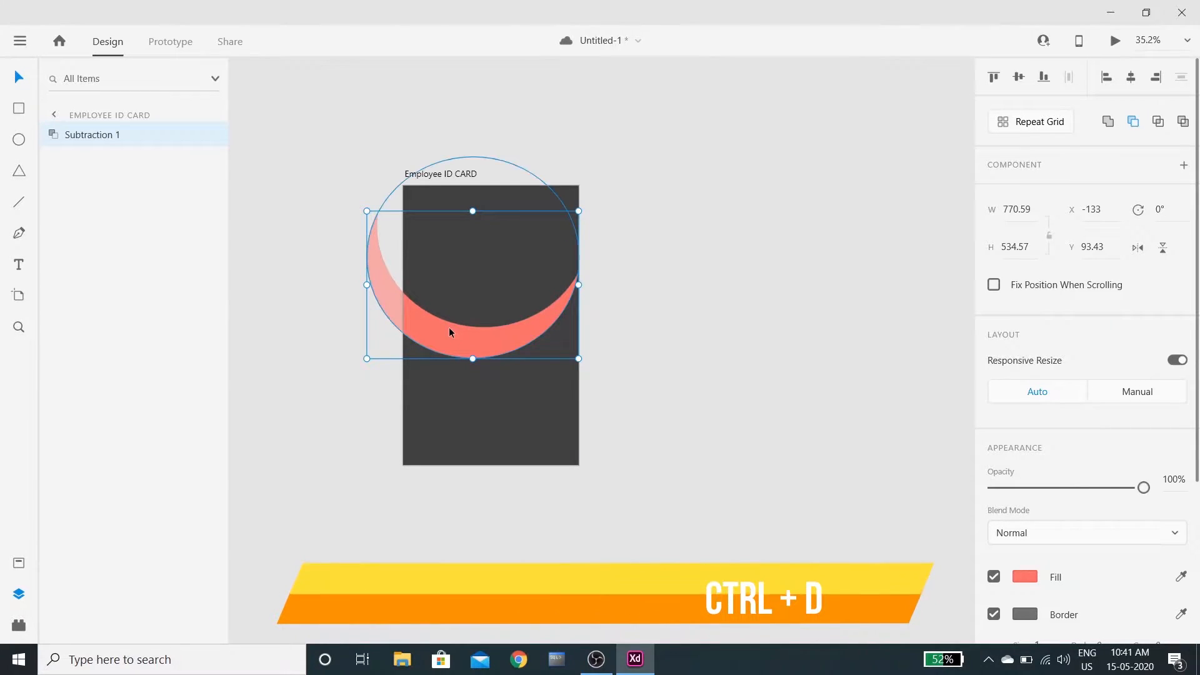
Duplicate the crescent, flip the copy horizontally, and resize and position it over the first
key(ctrl+d)
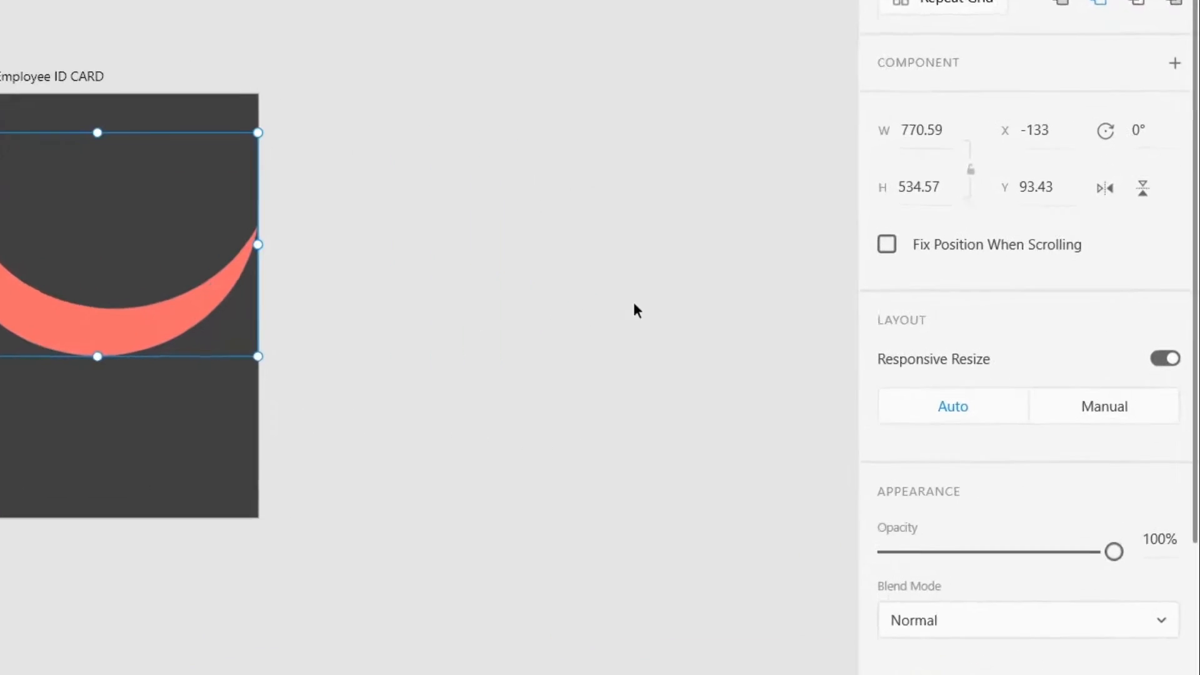
click(1105, 188)
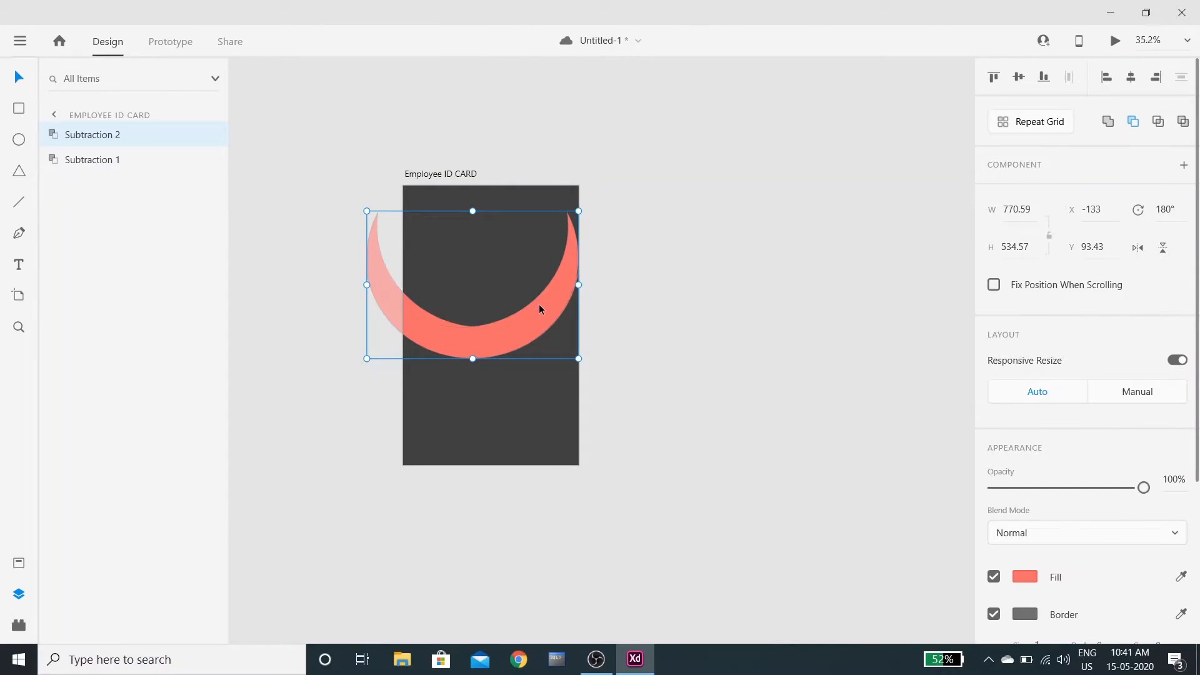
mouse_move(539, 303)
mouse_down()
mouse_move(513, 295)
mouse_move(511, 280)
mouse_move(523, 295)
mouse_up()
drag(352, 201, 403, 216)
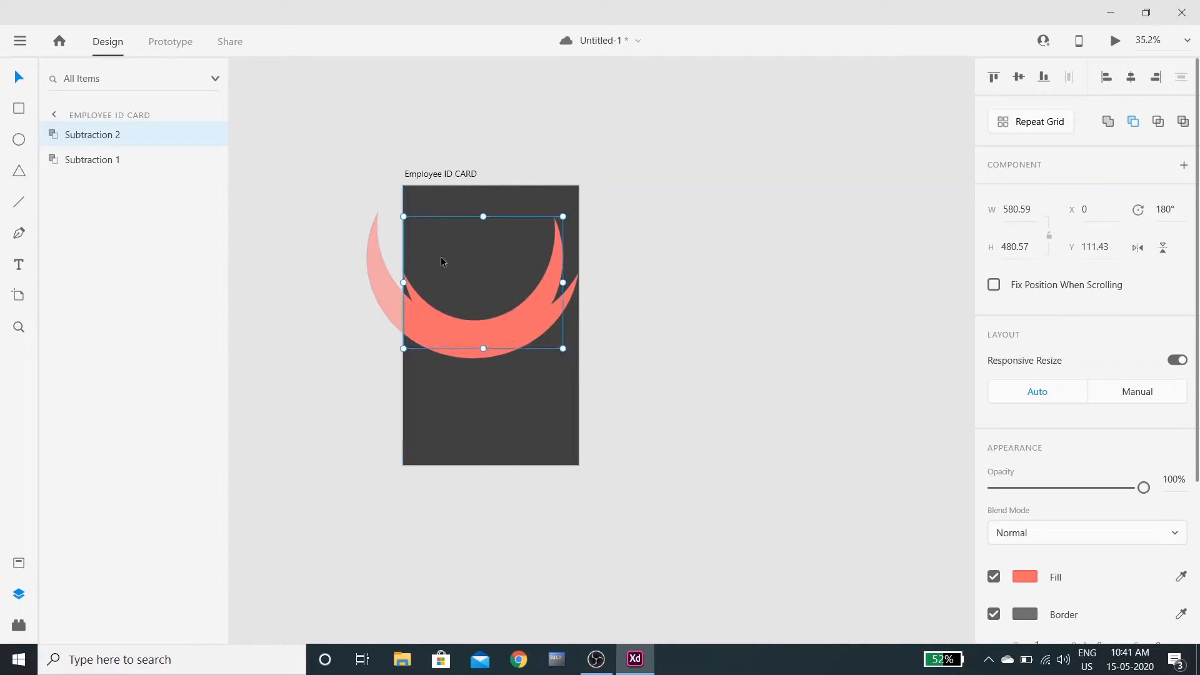
key(ctrl+a)
click(586, 278)
drag(557, 253, 539, 303)
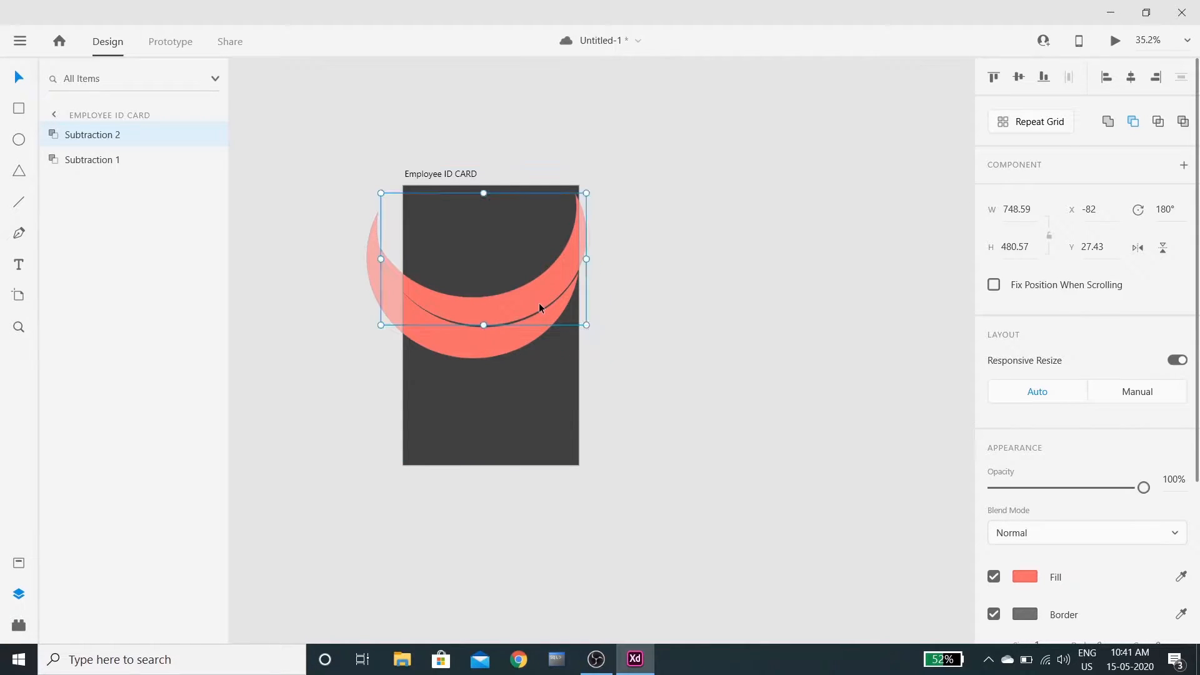
key(Down)
key(Down)
key(Down)
key(Down)
key(Down)
key(Down)
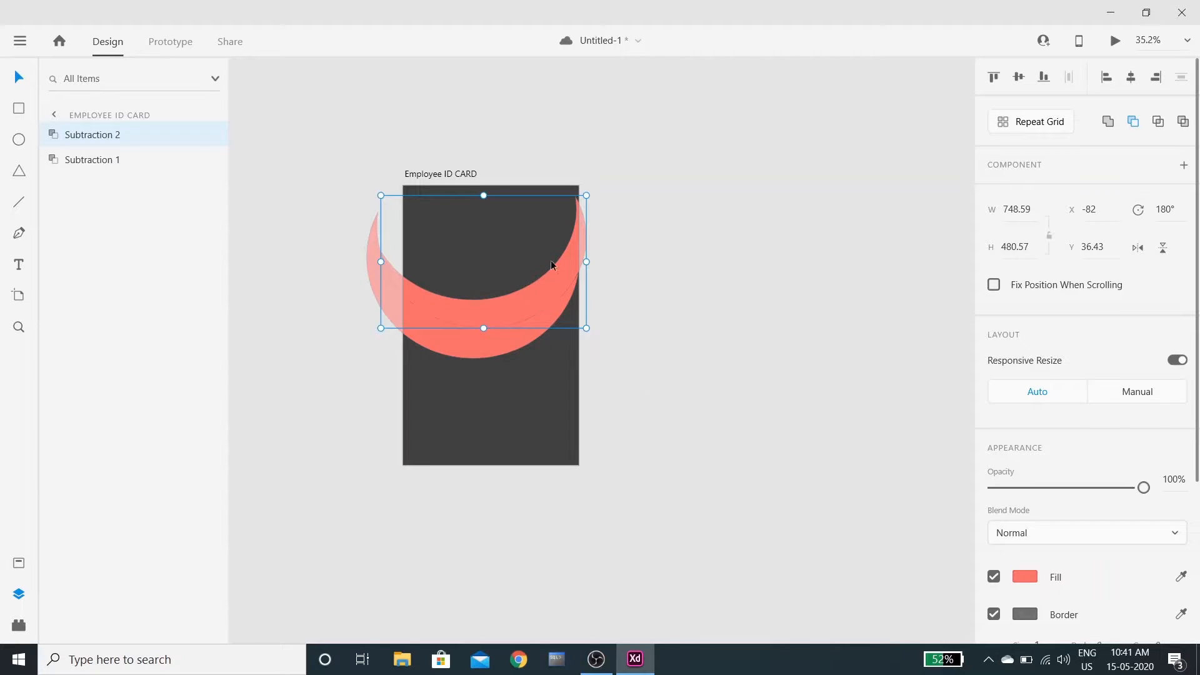
drag(585, 260, 589, 261)
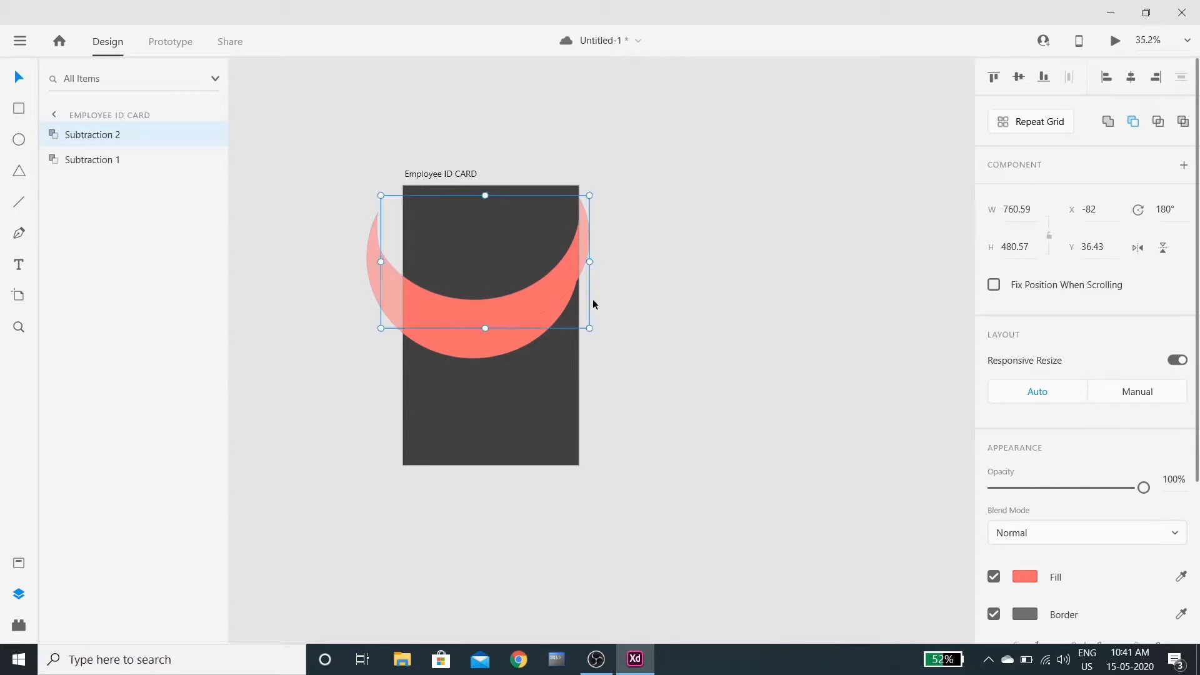
Set the copied crescent's fill opacity to 73%
click(1025, 576)
drag(970, 427, 971, 456)
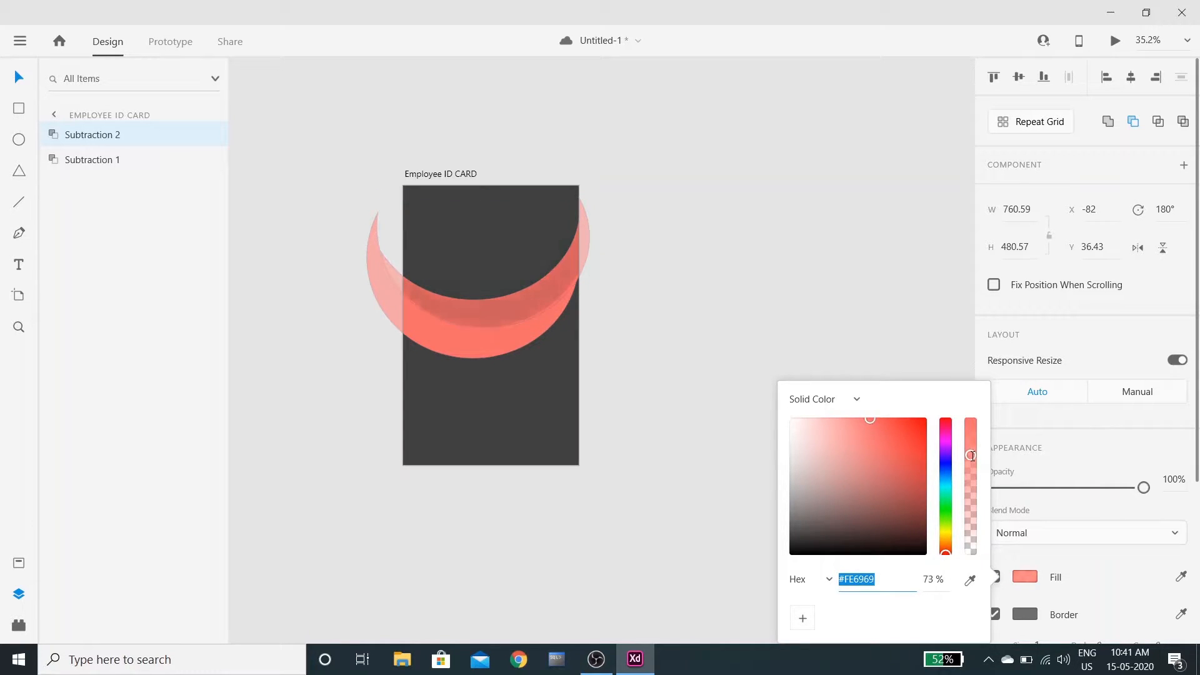
click(773, 307)
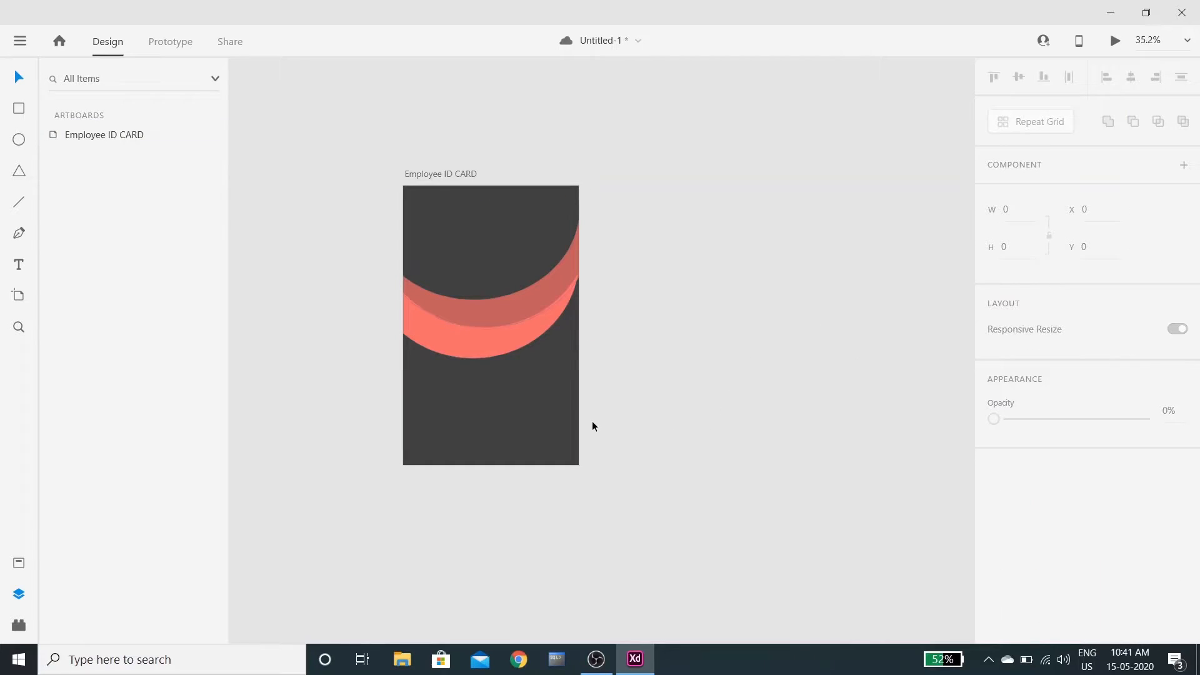
Stretch the copied crescent upward, tilt it to about 168°, and move both crescents down
drag(542, 287, 566, 313)
drag(508, 219, 508, 210)
drag(551, 325, 551, 306)
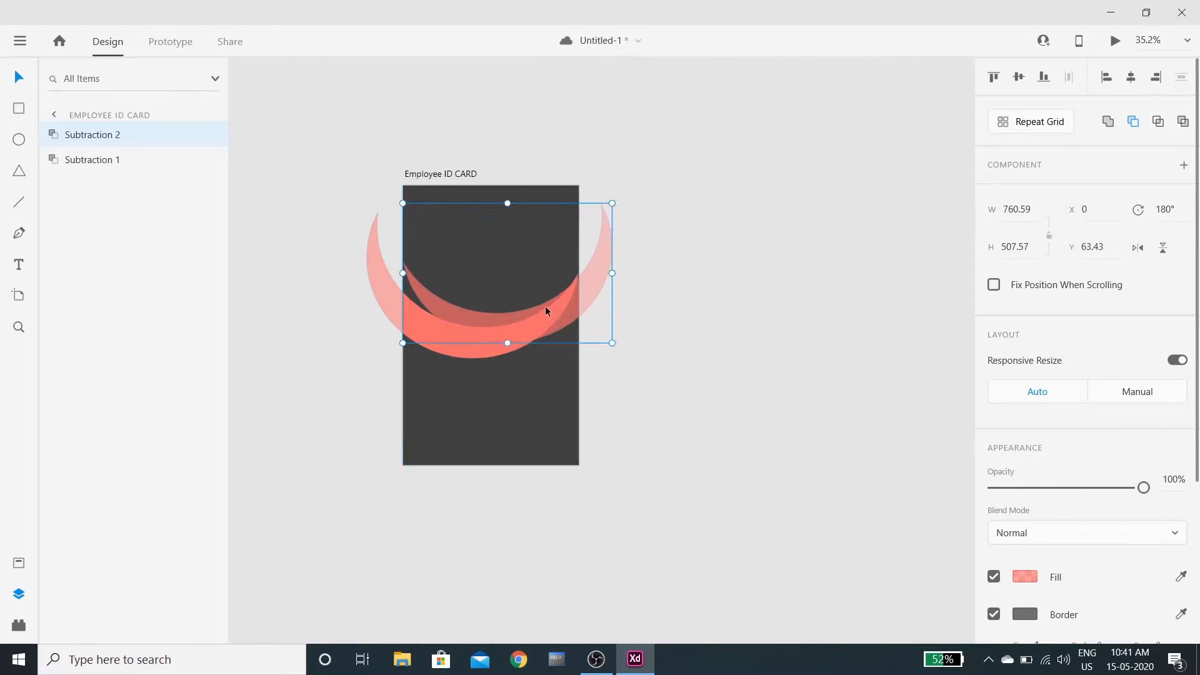
drag(395, 197, 347, 205)
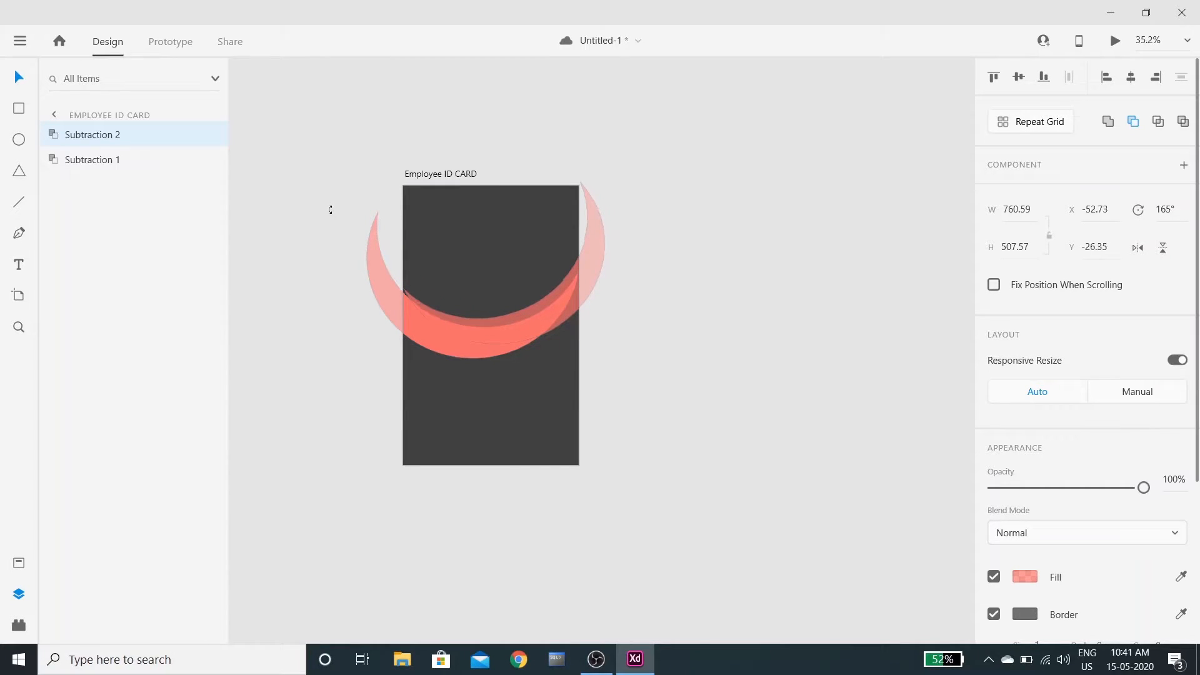
key(ctrl+a)
mouse_move(593, 269)
mouse_down()
mouse_move(586, 260)
mouse_move(592, 284)
mouse_up()
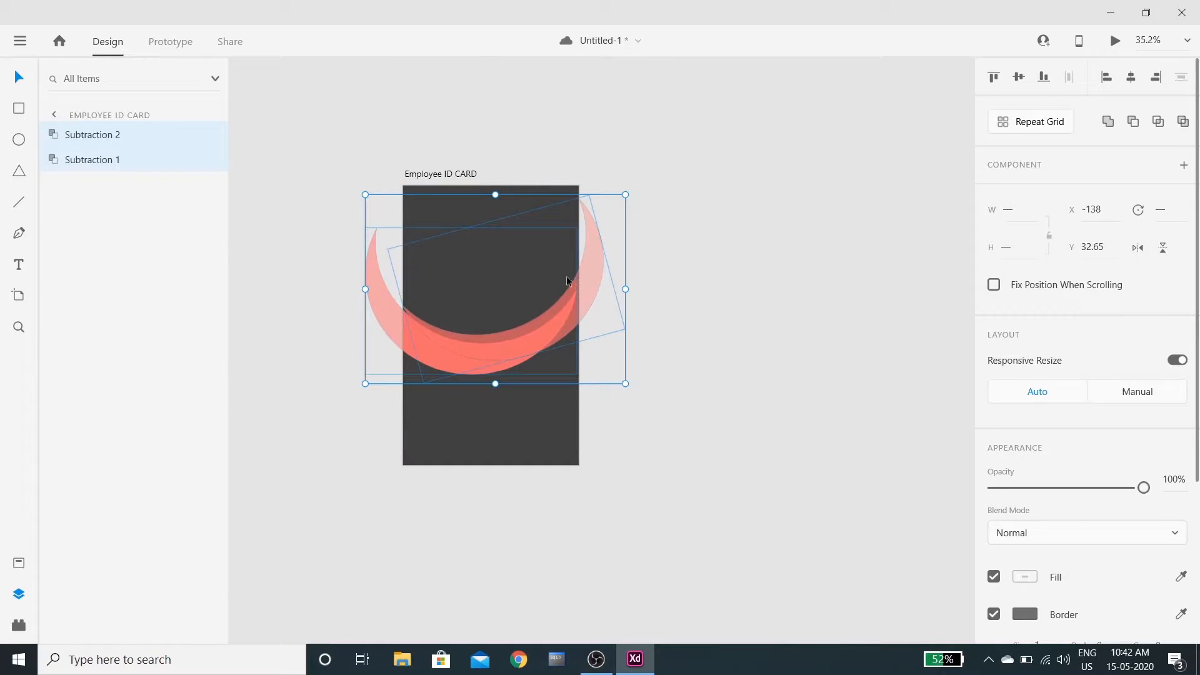
click(812, 261)
Reposition the copied crescent and enlarge the Subtraction 2 crescent
click(561, 286)
drag(560, 288, 613, 232)
drag(580, 276, 564, 282)
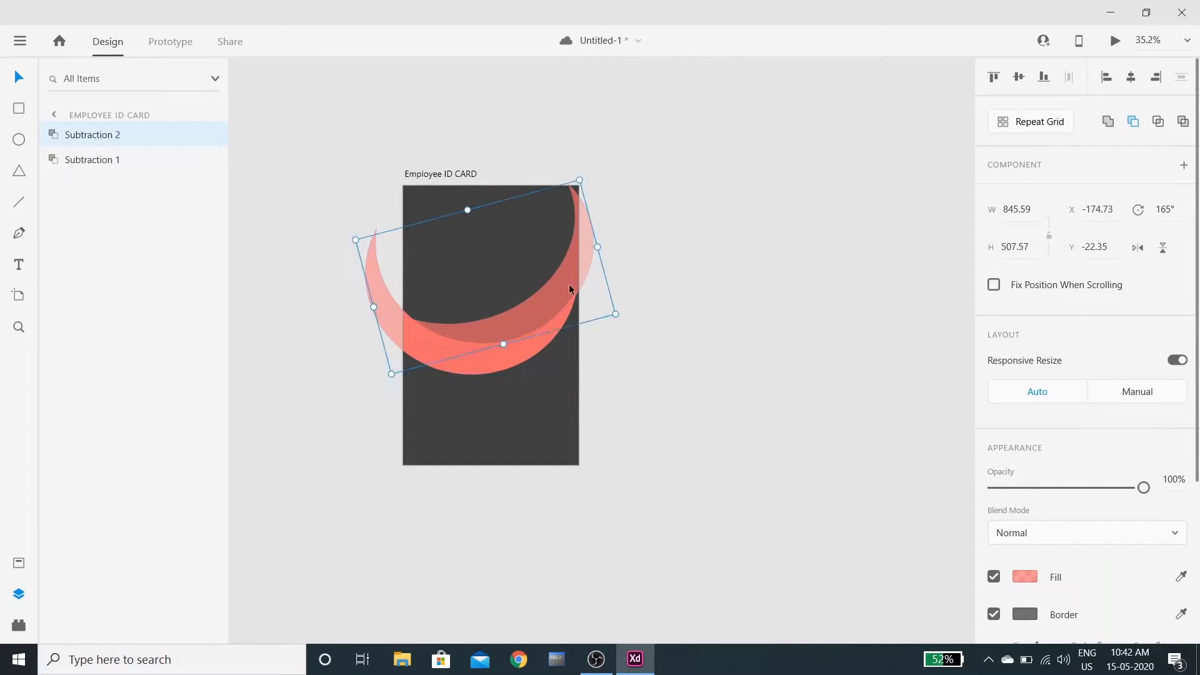
click(735, 372)
key(ctrl+z)
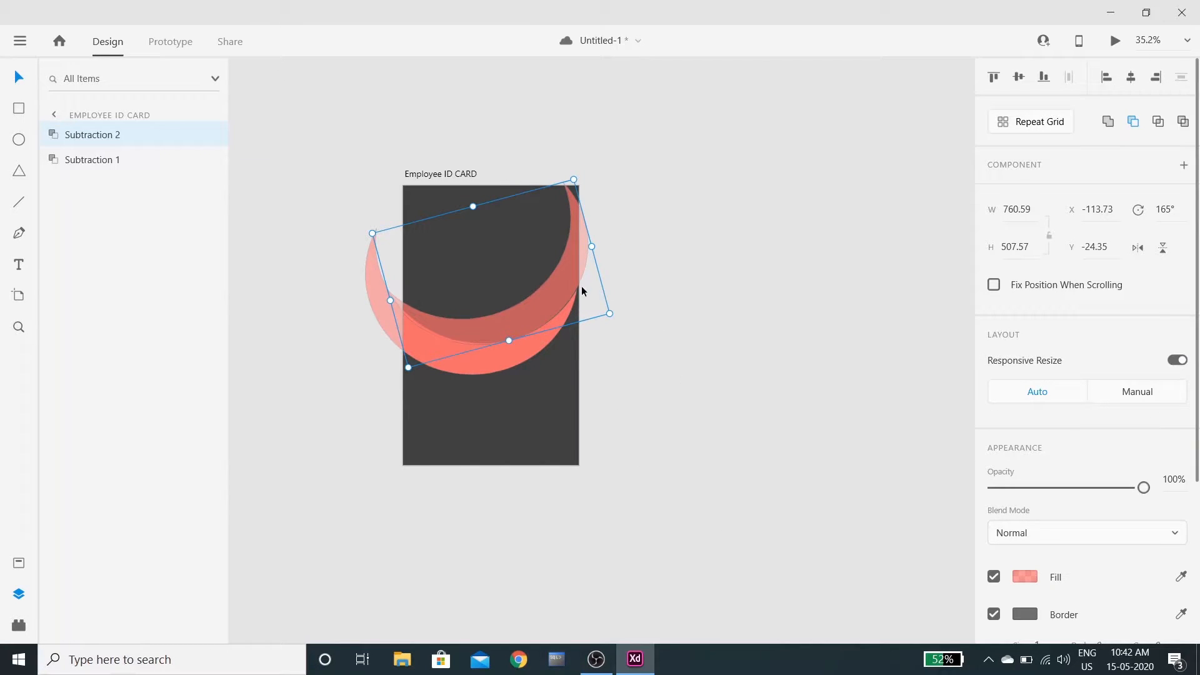
drag(573, 180, 589, 161)
key(ctrl+a)
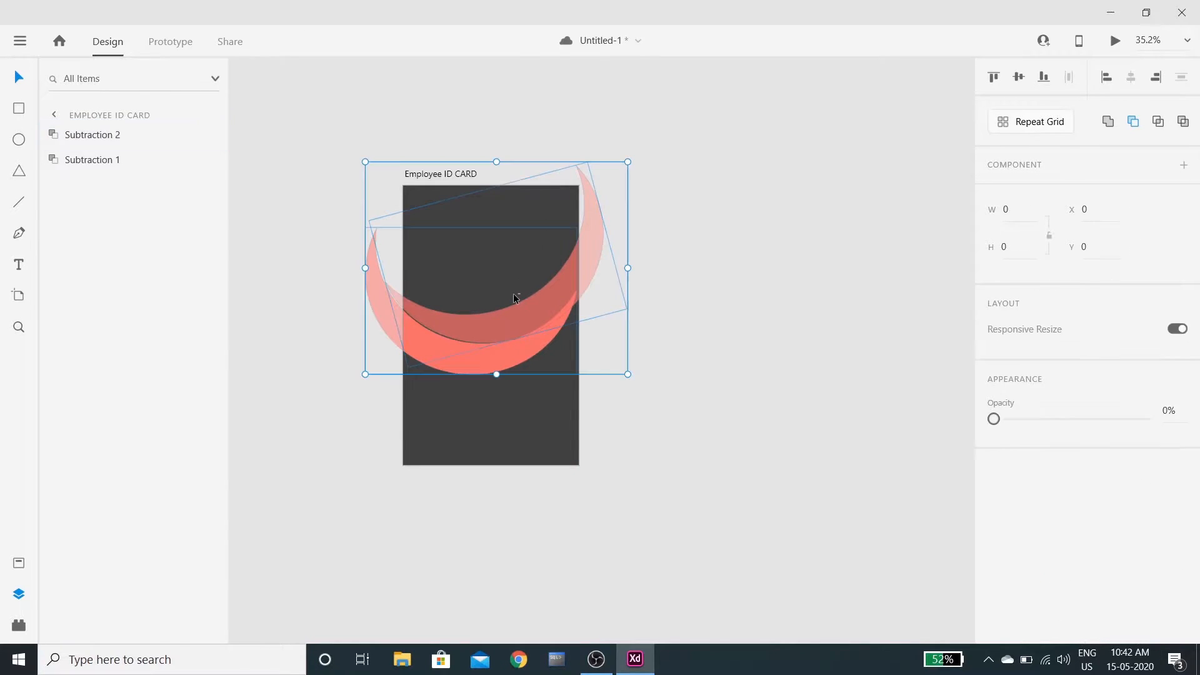
click(712, 459)
Widen the bright coral crescent and nudge it up so it is clipped at the card edges
click(515, 358)
drag(579, 301, 587, 300)
key(Up)
key(Up)
key(Up)
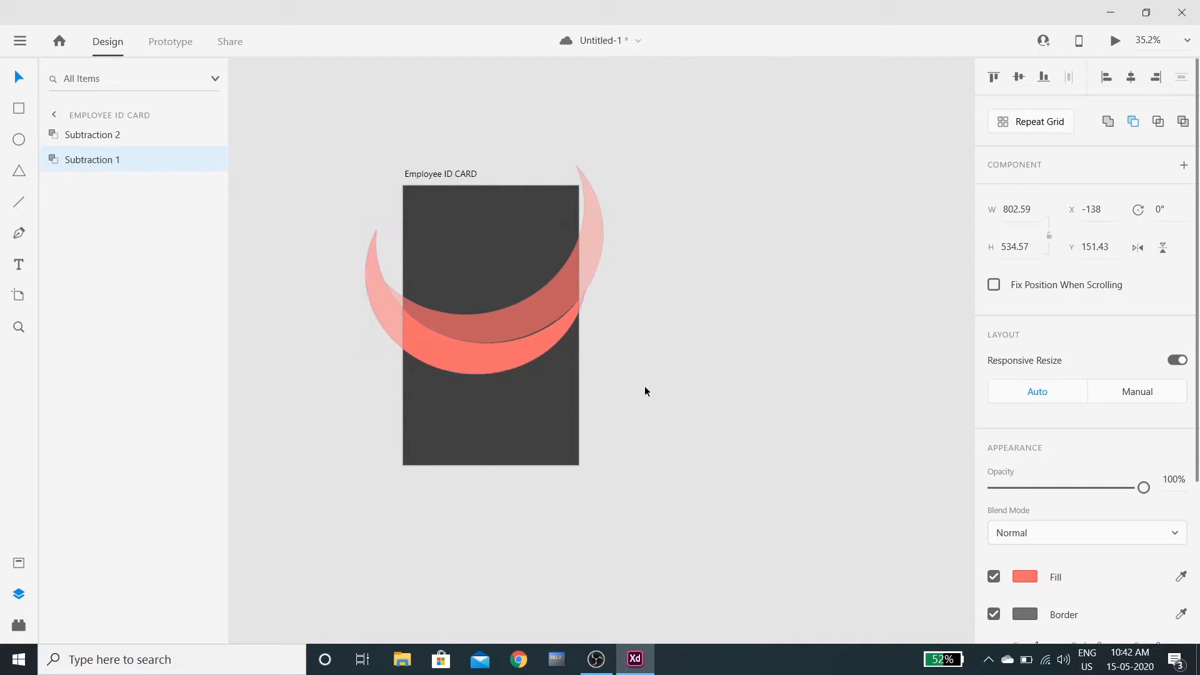
click(677, 342)
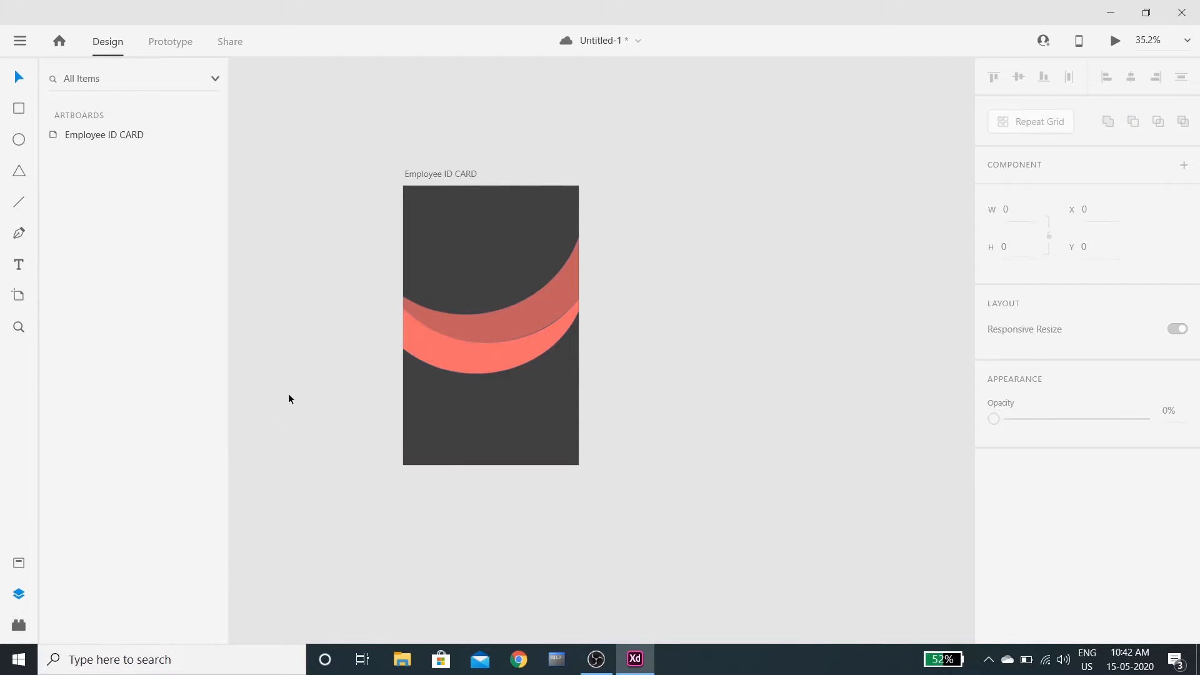
scroll(289, 396, up, 1)
scroll(744, 318, up, 1)
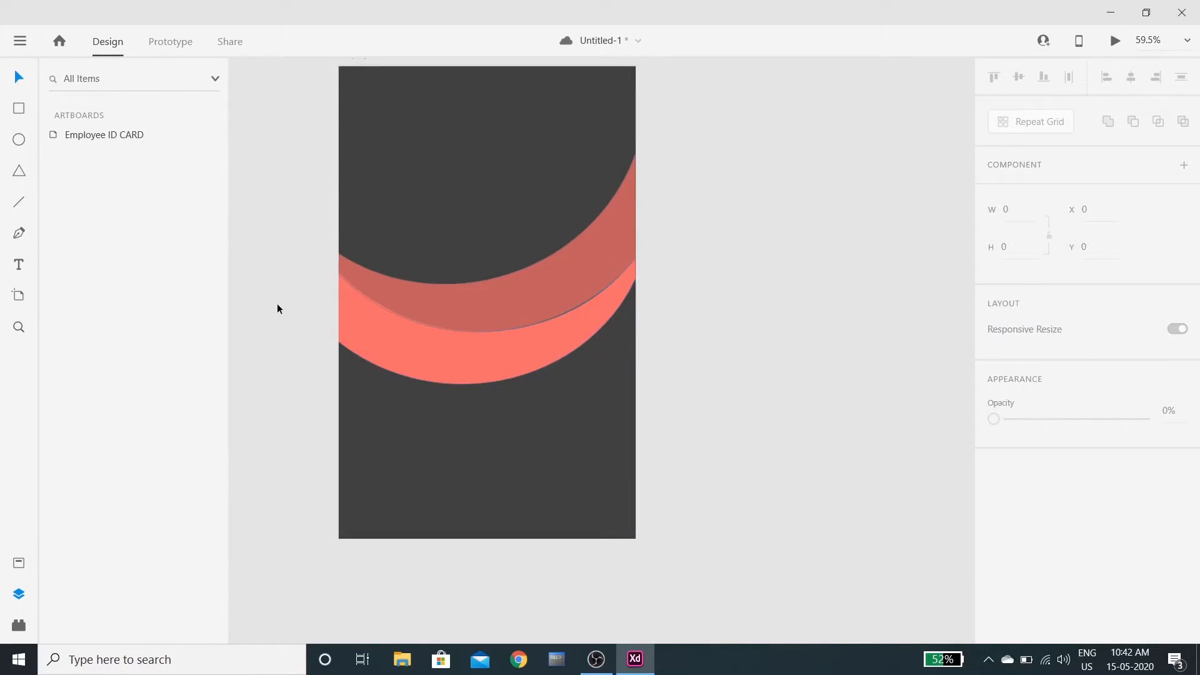
scroll(276, 303, up, 1)
scroll(603, 313, down, 1)
scroll(609, 305, up, 2)
scroll(610, 305, up, 2)
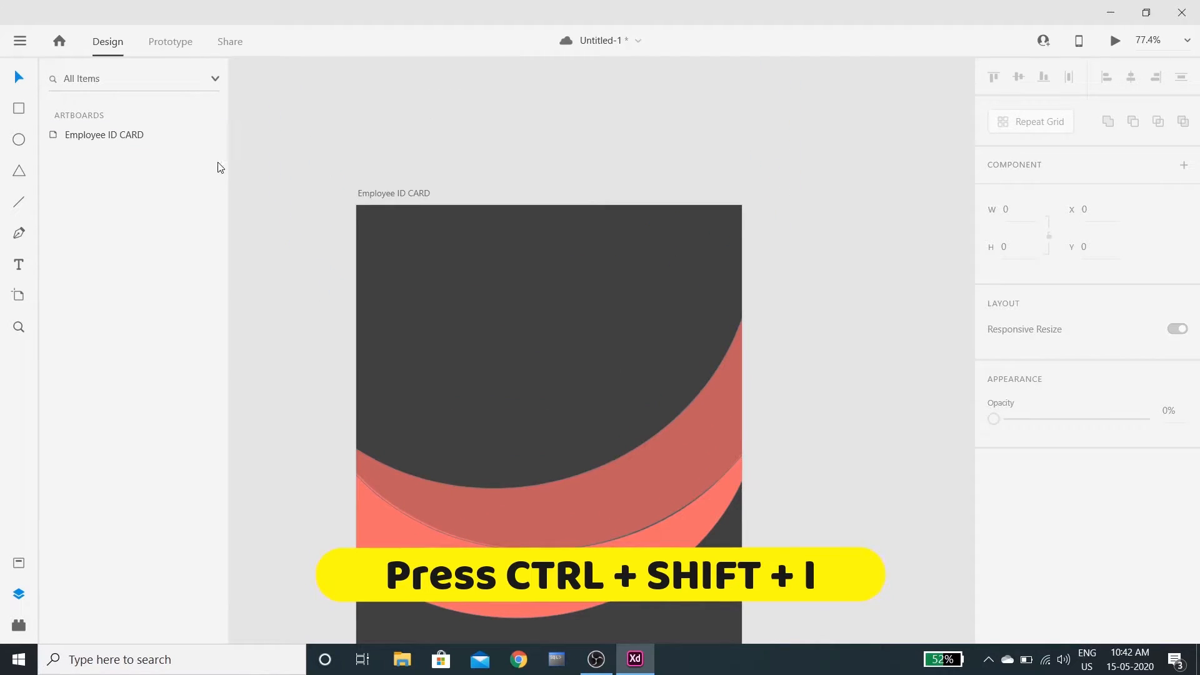
Import Picture1.jpg from the Pictures folder onto the card
key(ctrl+shift+i)
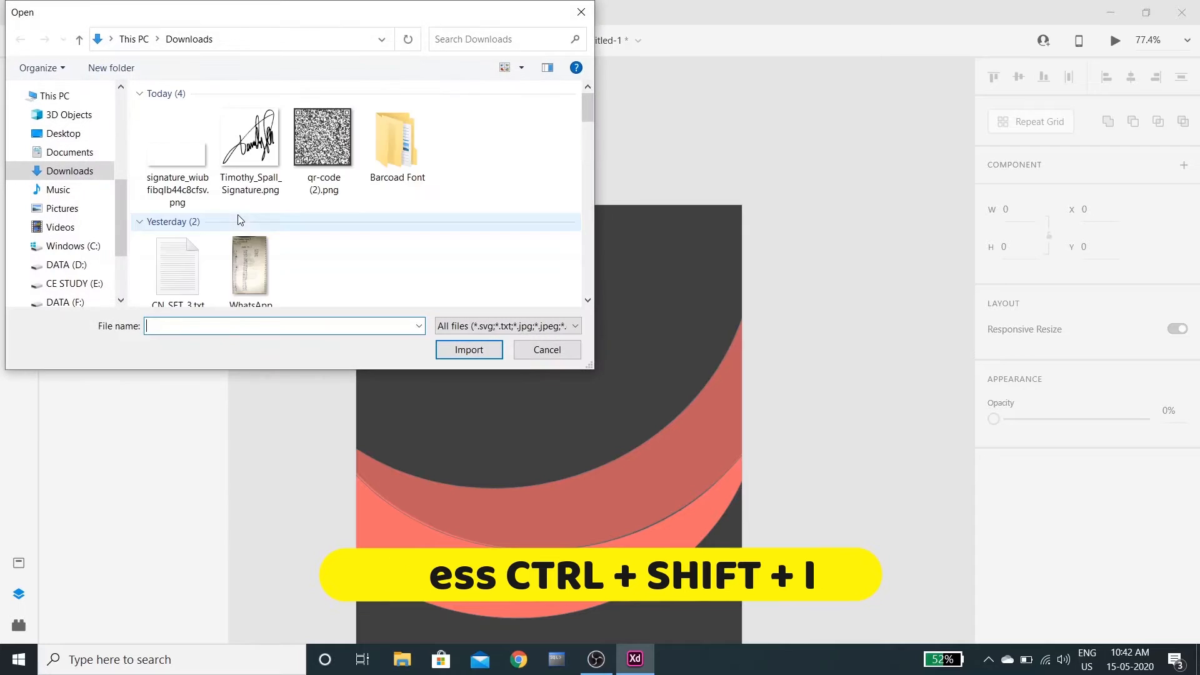
click(77, 269)
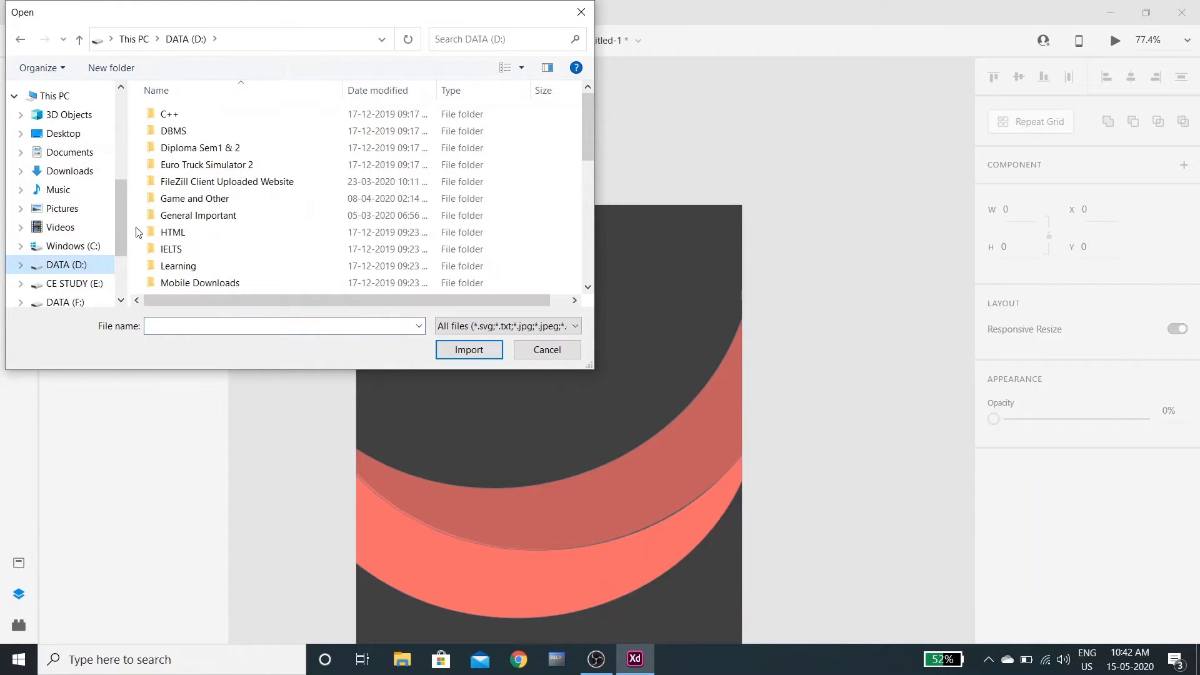
click(75, 284)
click(62, 183)
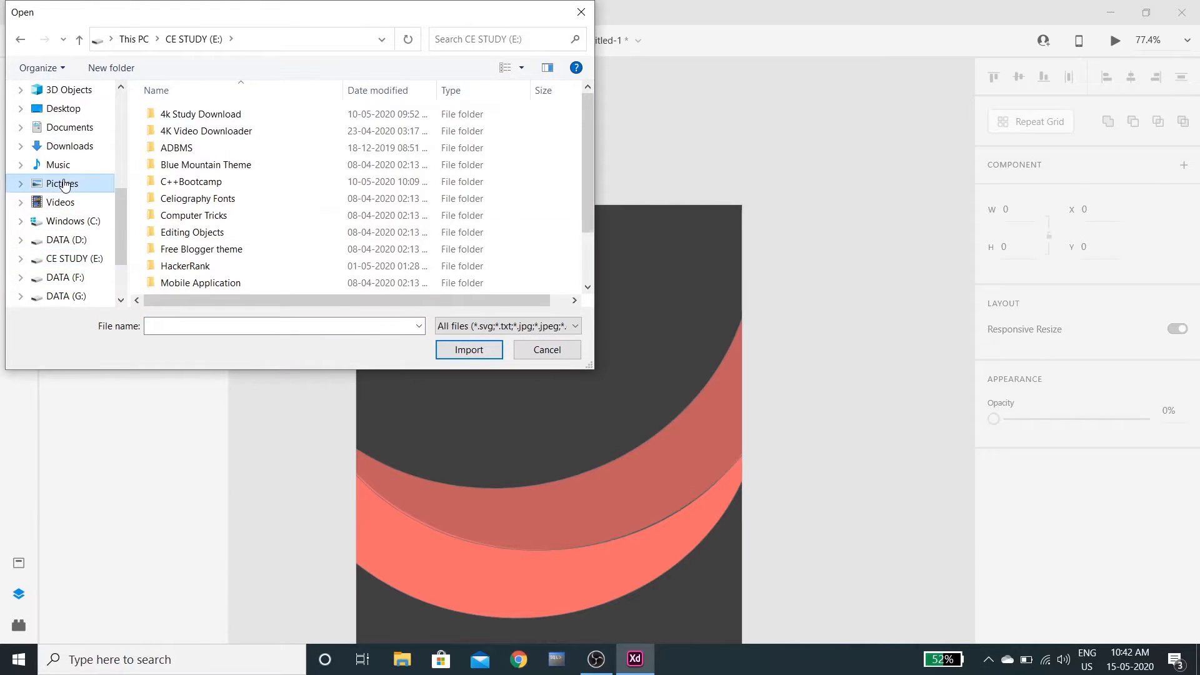
scroll(378, 238, down, 10)
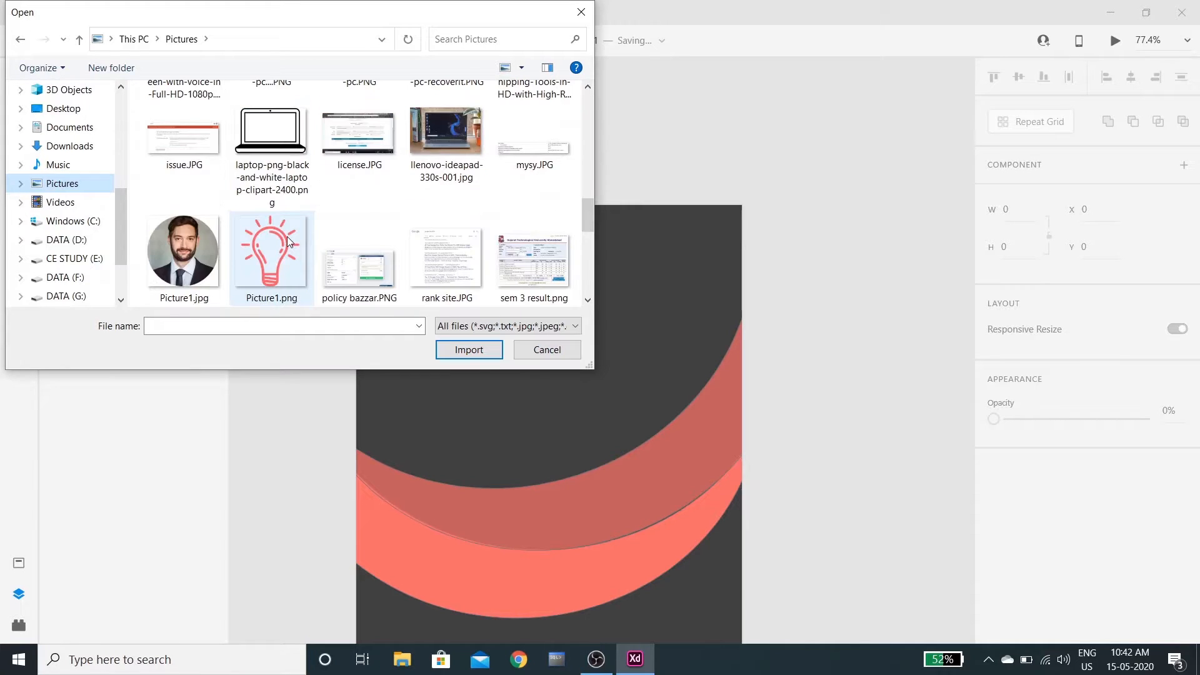
scroll(215, 178, up, 2)
click(200, 151)
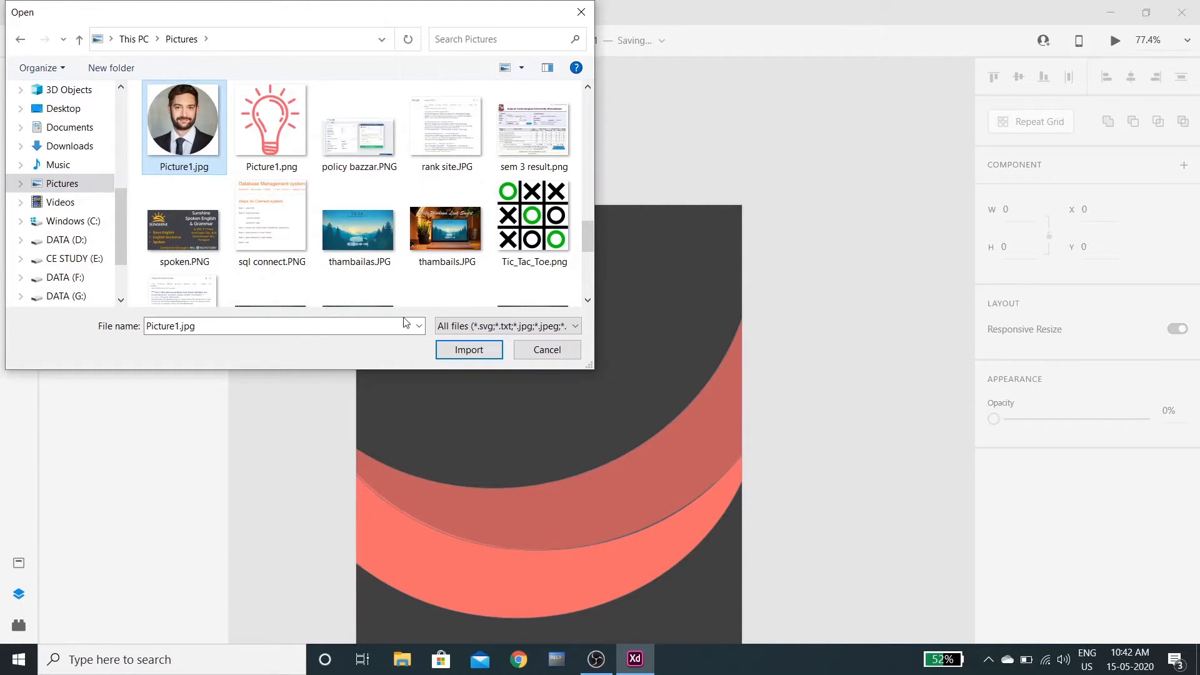
click(454, 351)
Enlarge the portrait to 287×287, place it near the top centre, and round it into a circle
drag(562, 363, 502, 363)
drag(485, 295, 420, 234)
drag(504, 301, 533, 339)
drag(615, 275, 542, 331)
click(838, 427)
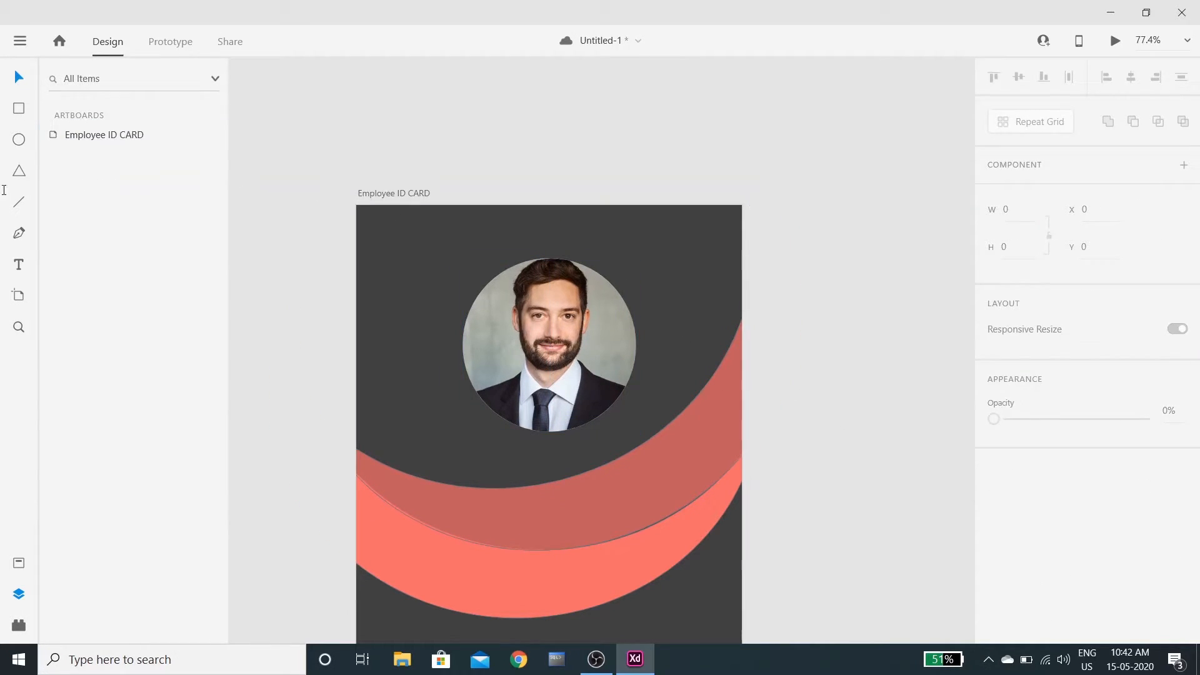
Add a 'COMPANY NAME' text heading at font size 50
click(463, 232)
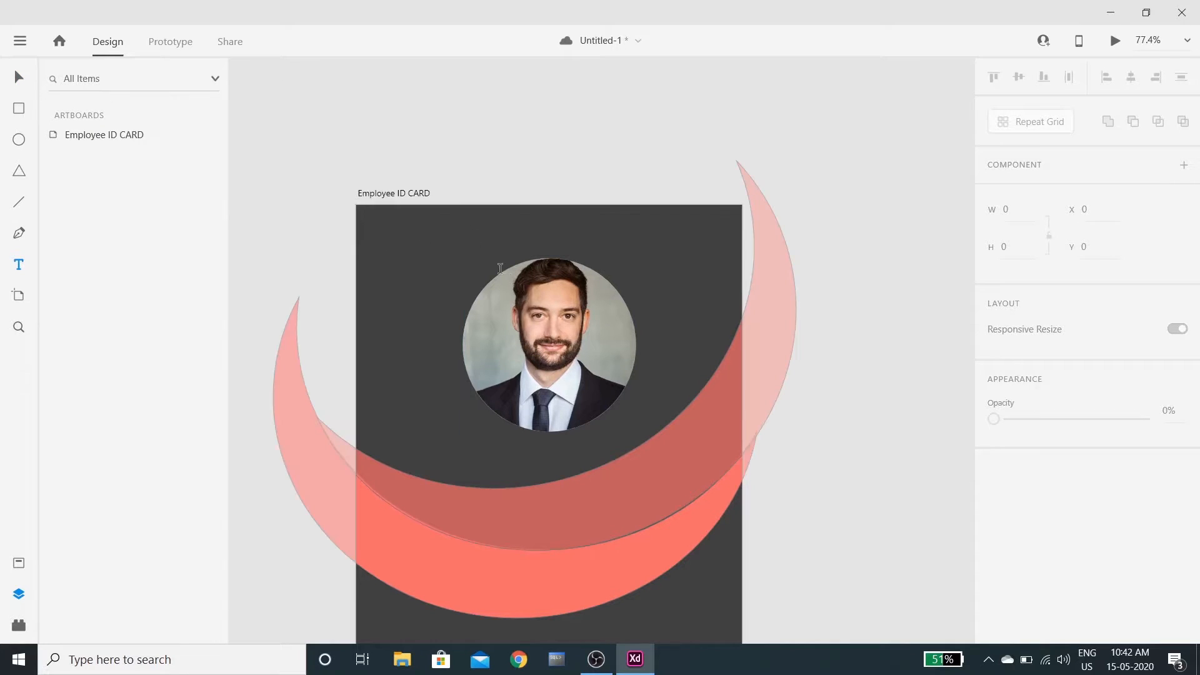
text(CoMPA)
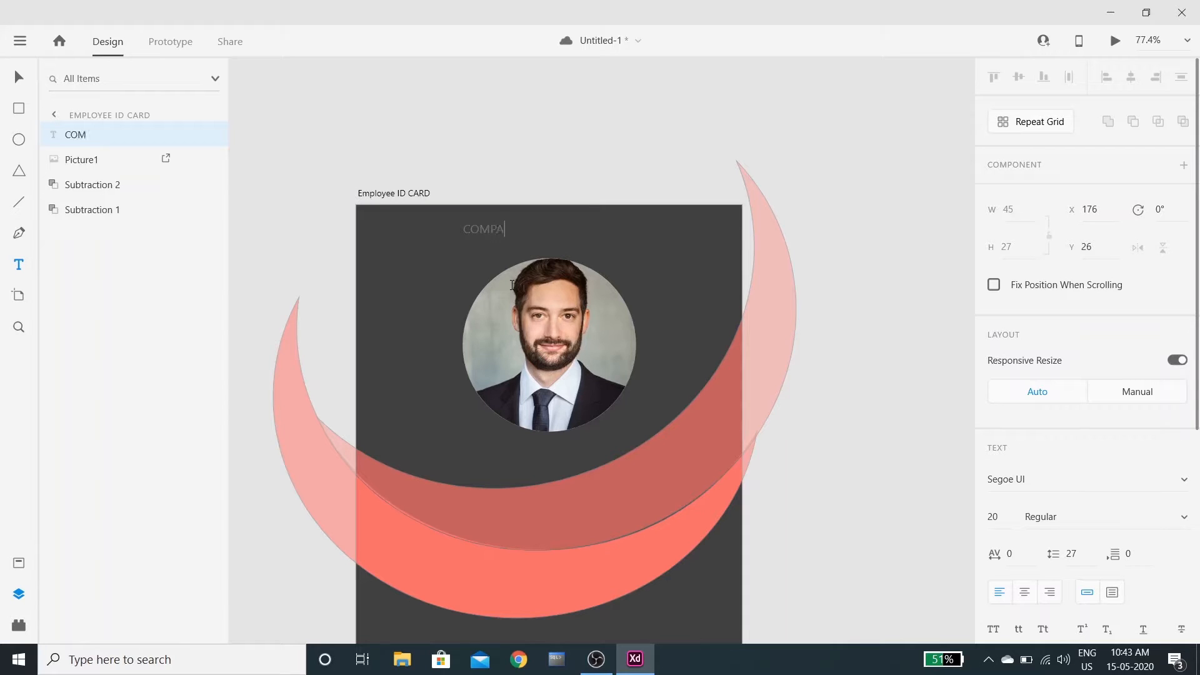
text(ME)
key(ctrl+a)
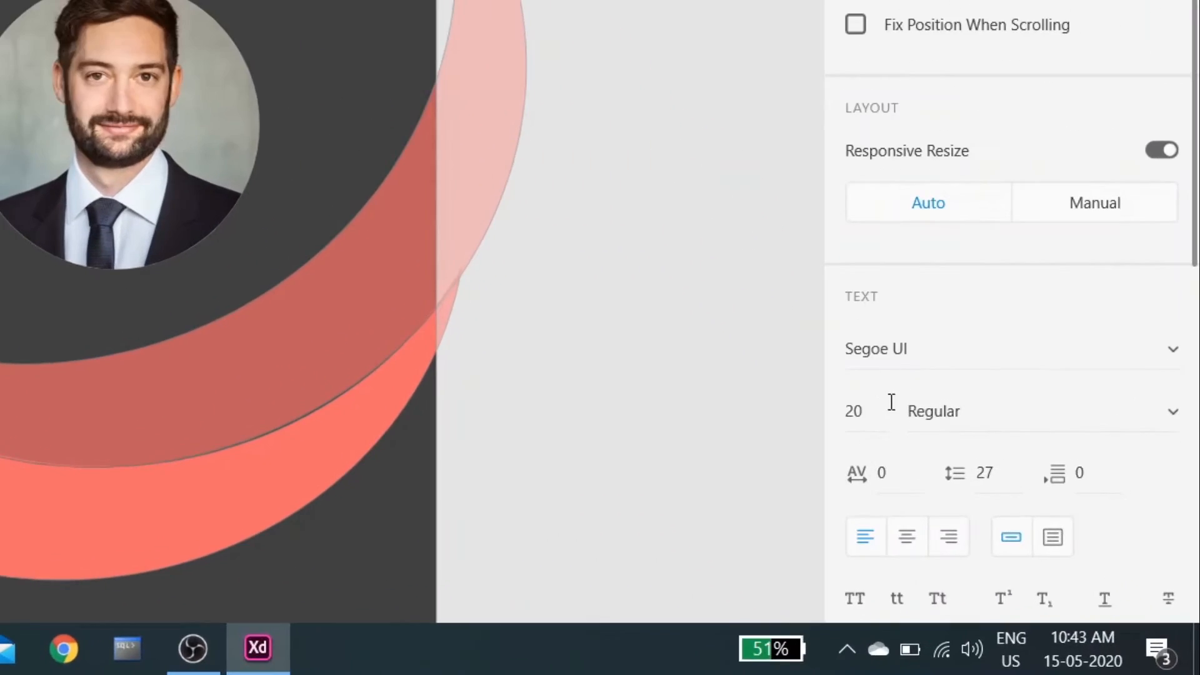
click(1003, 515)
text(50)
key(Return)
Make the heading white #FFFFFF and centre it at the top of the card
scroll(950, 419, down, 4)
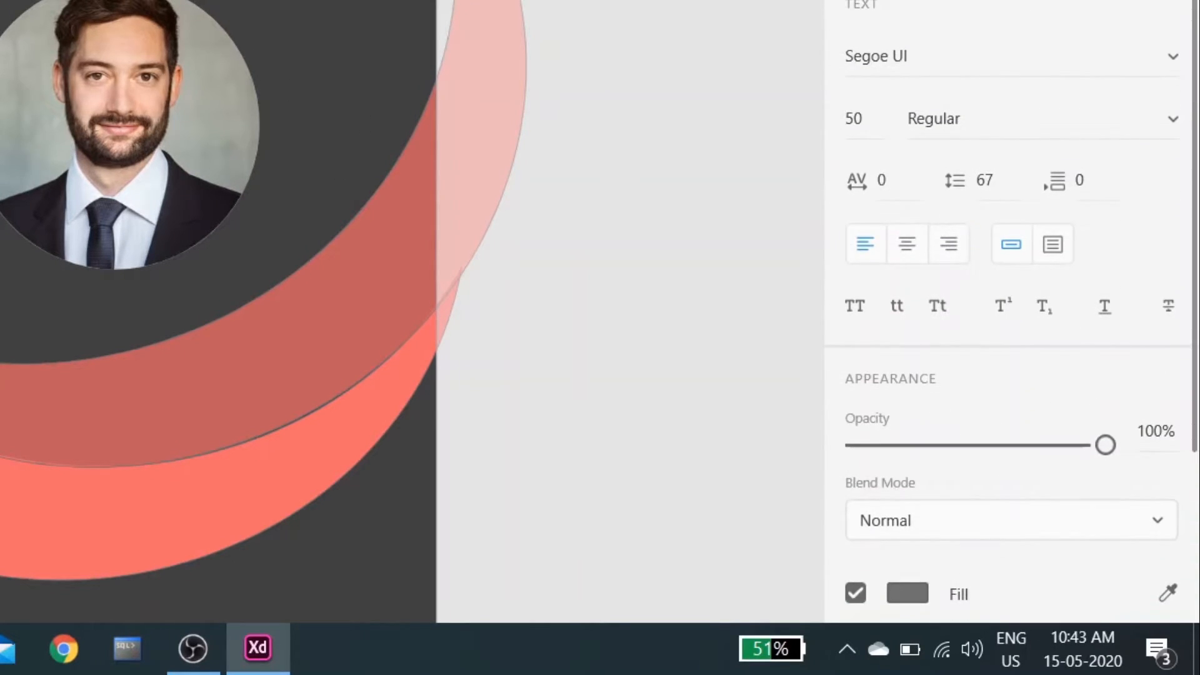
click(908, 593)
drag(524, 300, 493, 220)
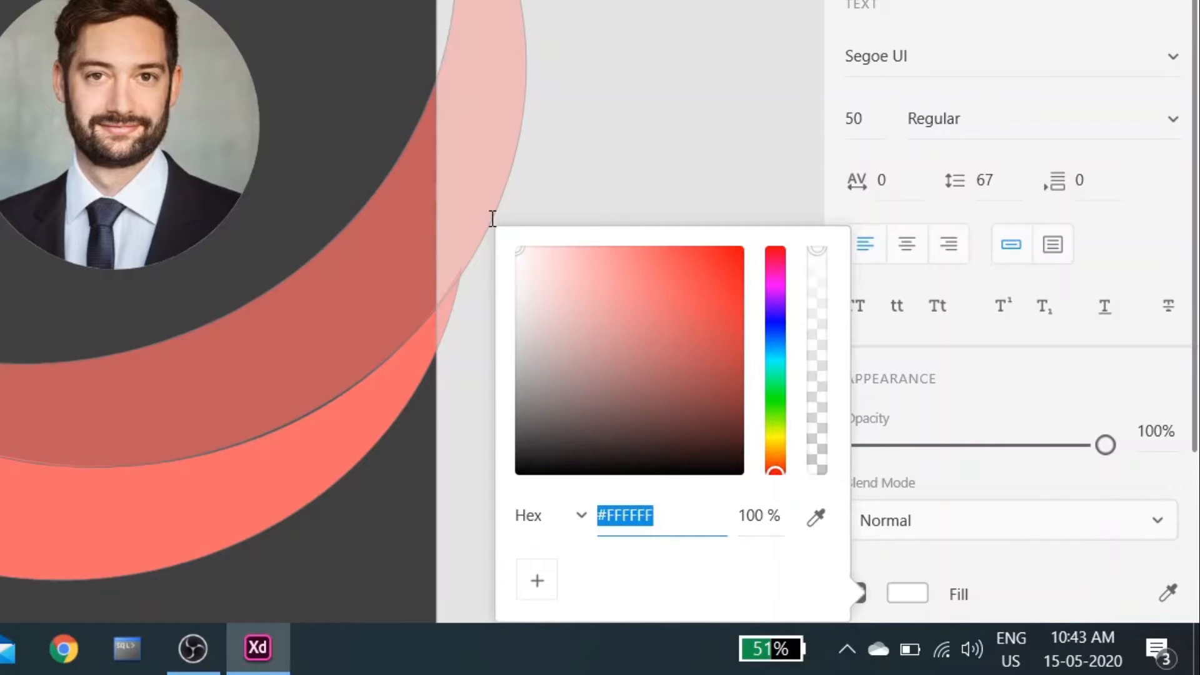
click(755, 2)
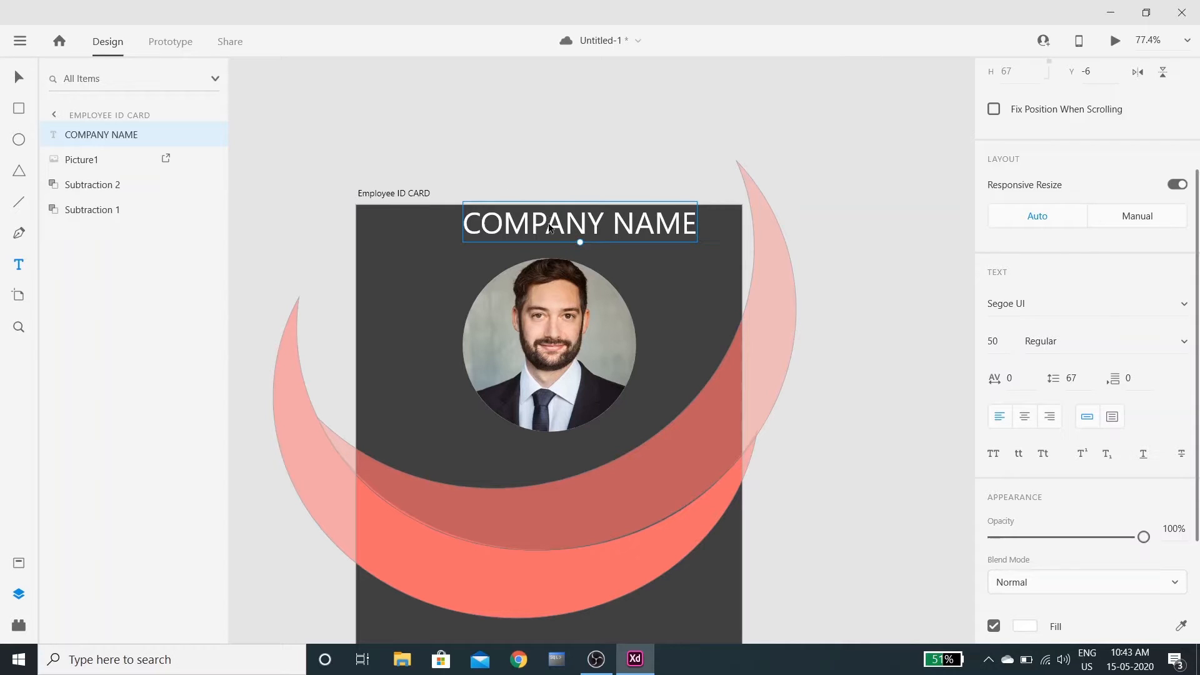
drag(550, 228, 519, 238)
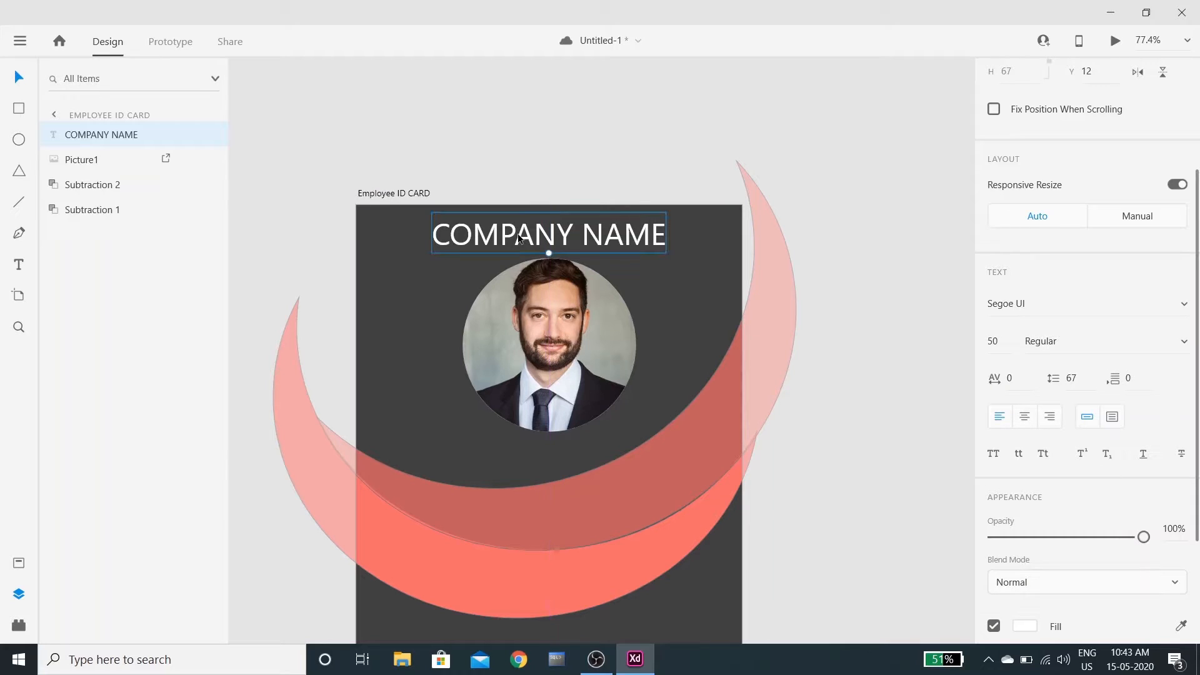
click(947, 343)
Move both coral crescents about 60 px higher so they curve just beneath the portrait
scroll(868, 366, down, 5)
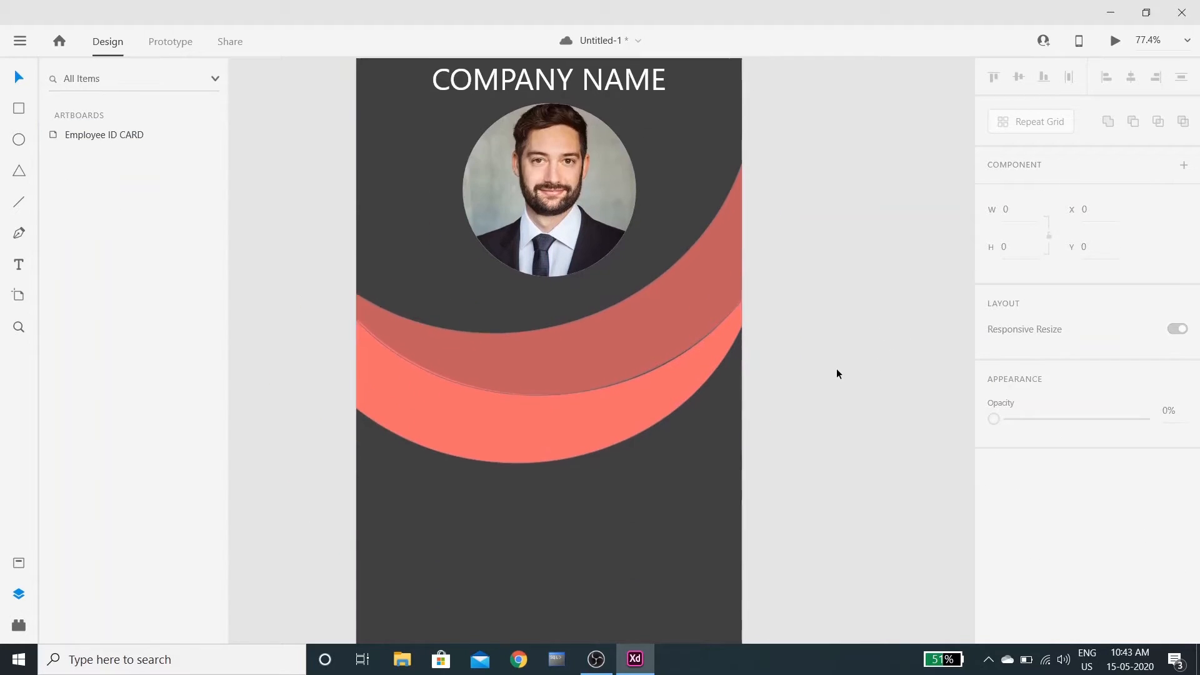
scroll(836, 373, down, 3)
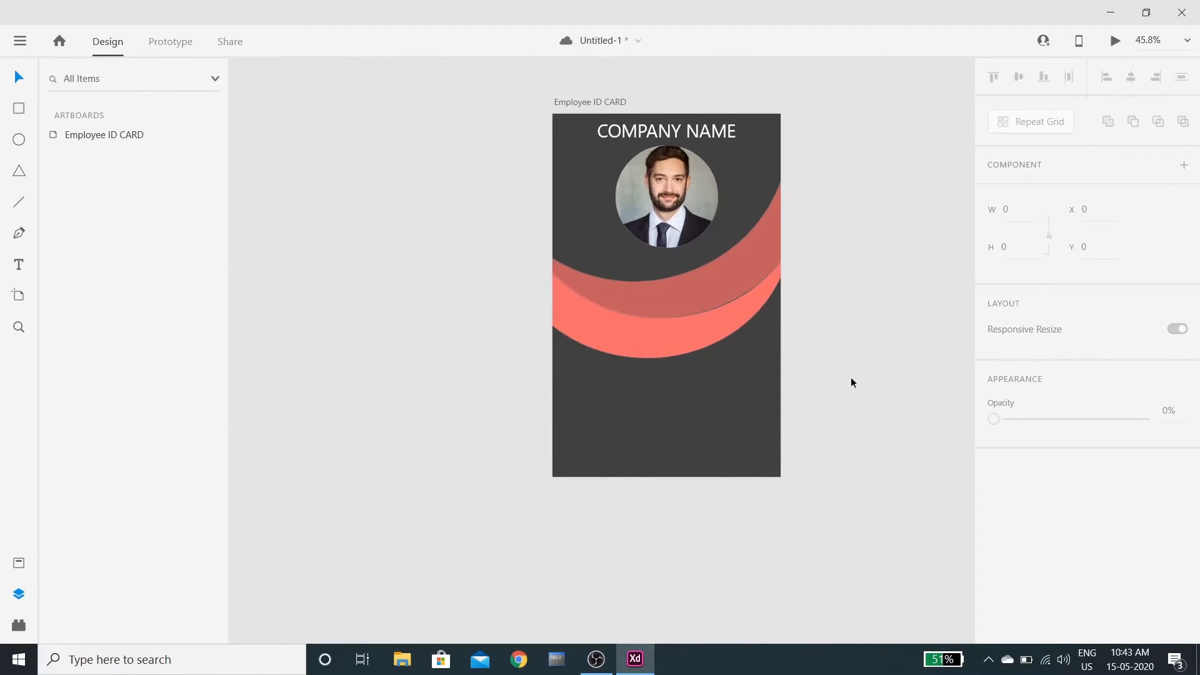
drag(750, 364, 680, 264)
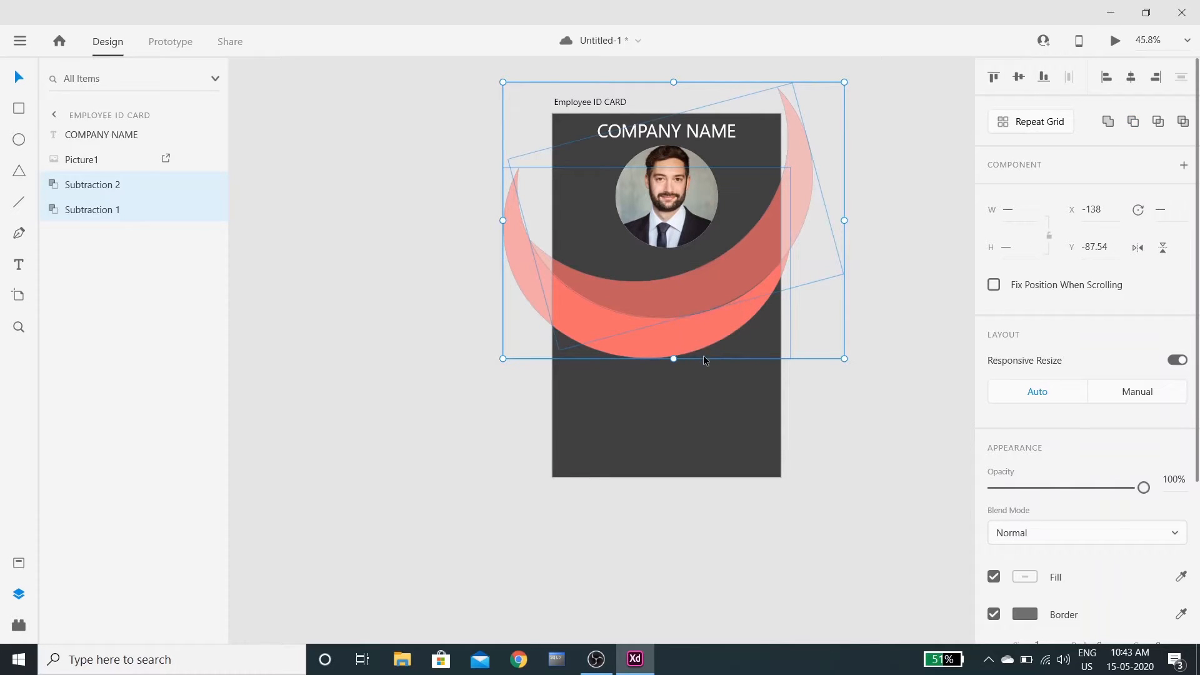
key(Up)
key(Up)
key(Up)
key(Up)
key(Up)
key(Up)
key(Up)
key(Up)
key(Up)
key(Up)
key(Up)
key(Up)
key(Up)
key(Up)
key(Up)
key(Up)
key(Up)
key(Up)
key(Up)
key(Up)
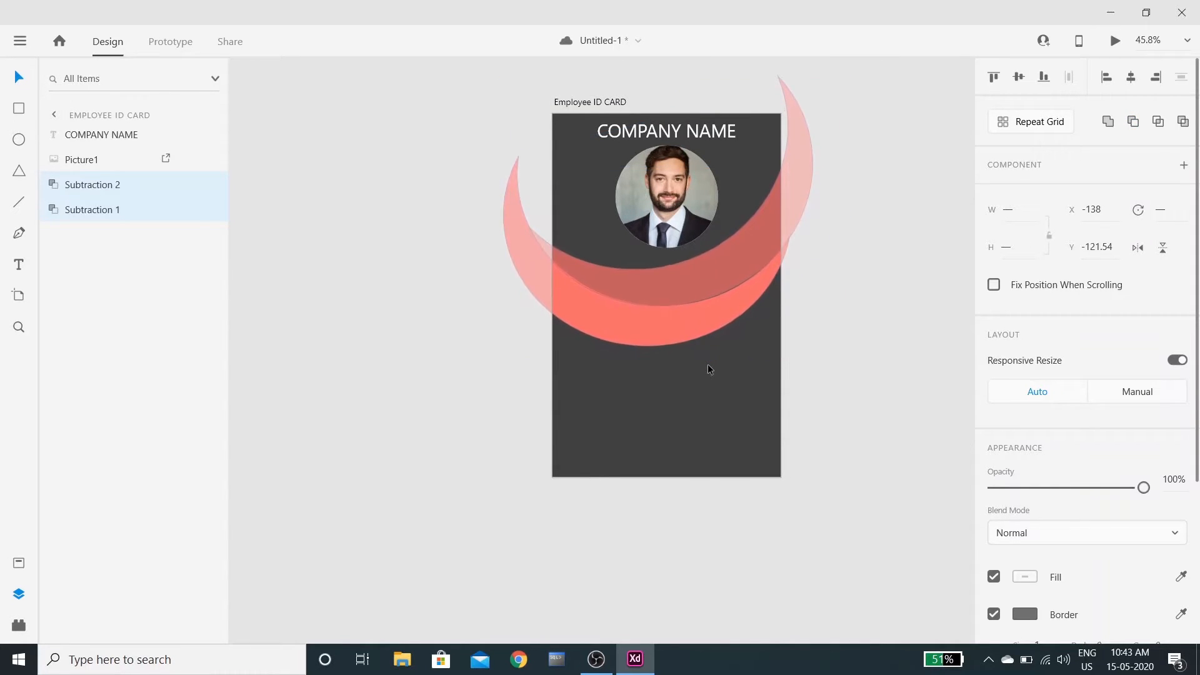
key(Up)
key(Up)
key(Up)
key(Up)
key(Up)
key(Up)
key(Up)
key(Up)
key(Up)
key(Up)
key(Up)
key(Up)
key(Up)
key(Up)
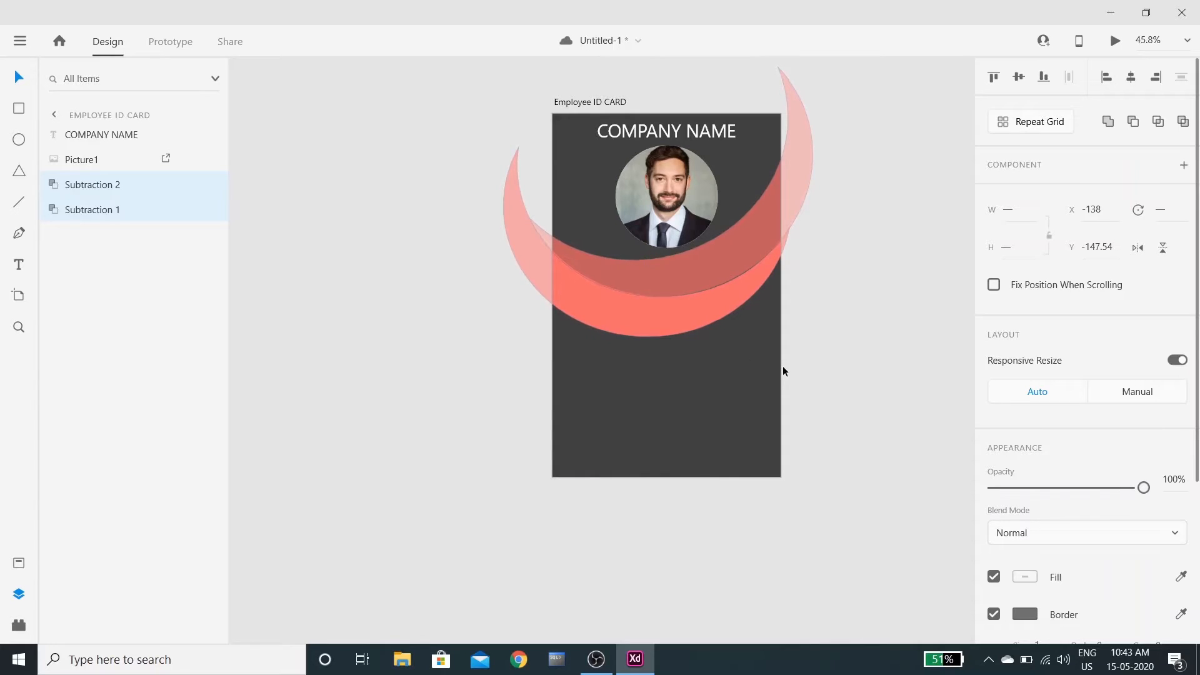
click(833, 370)
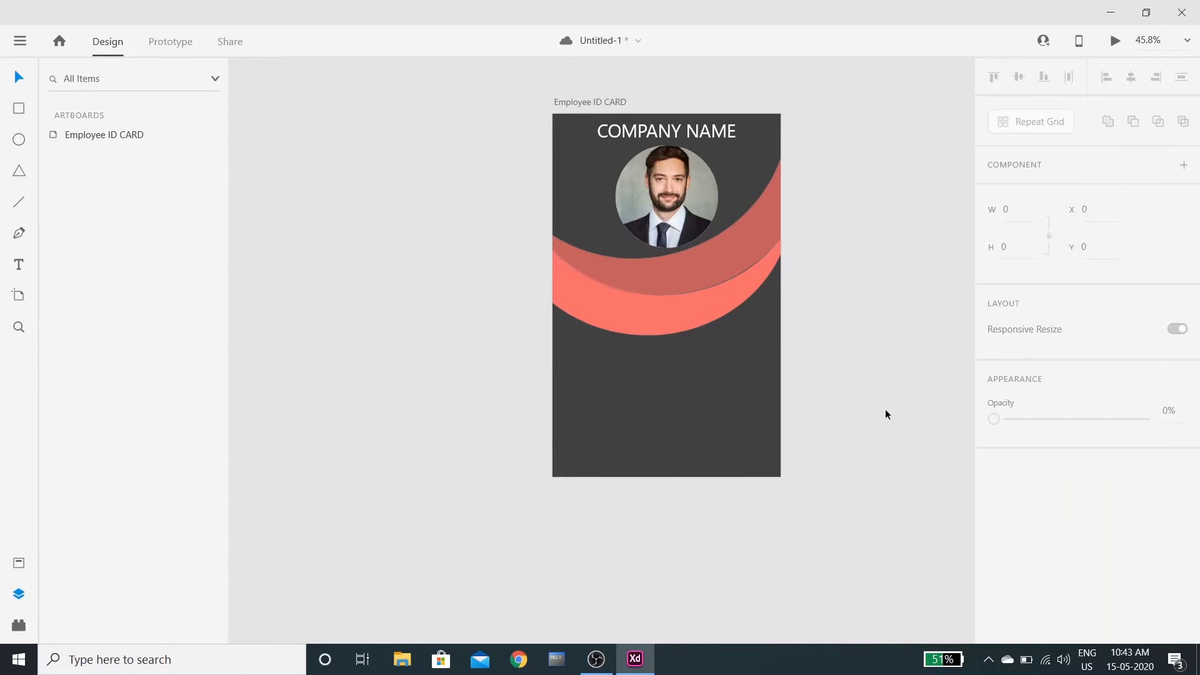
scroll(885, 410, down, 3)
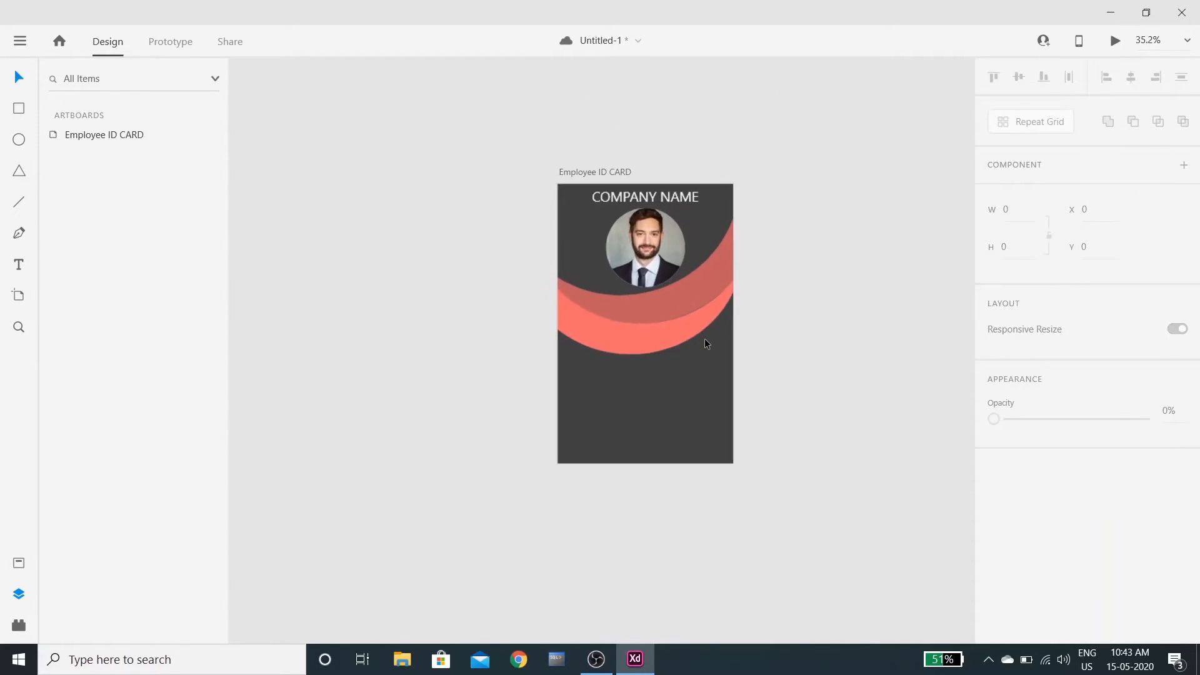
scroll(682, 340, up, 3)
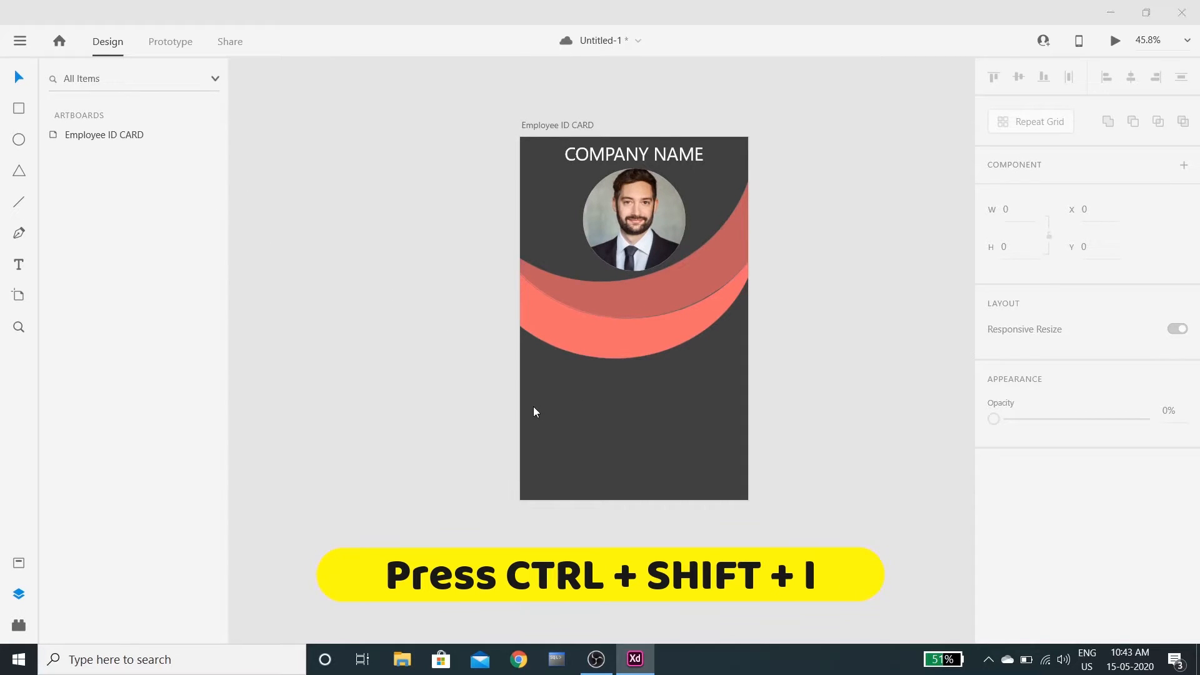
Import qr-code (2).png from the Downloads folder
key(ctrl+shift+i)
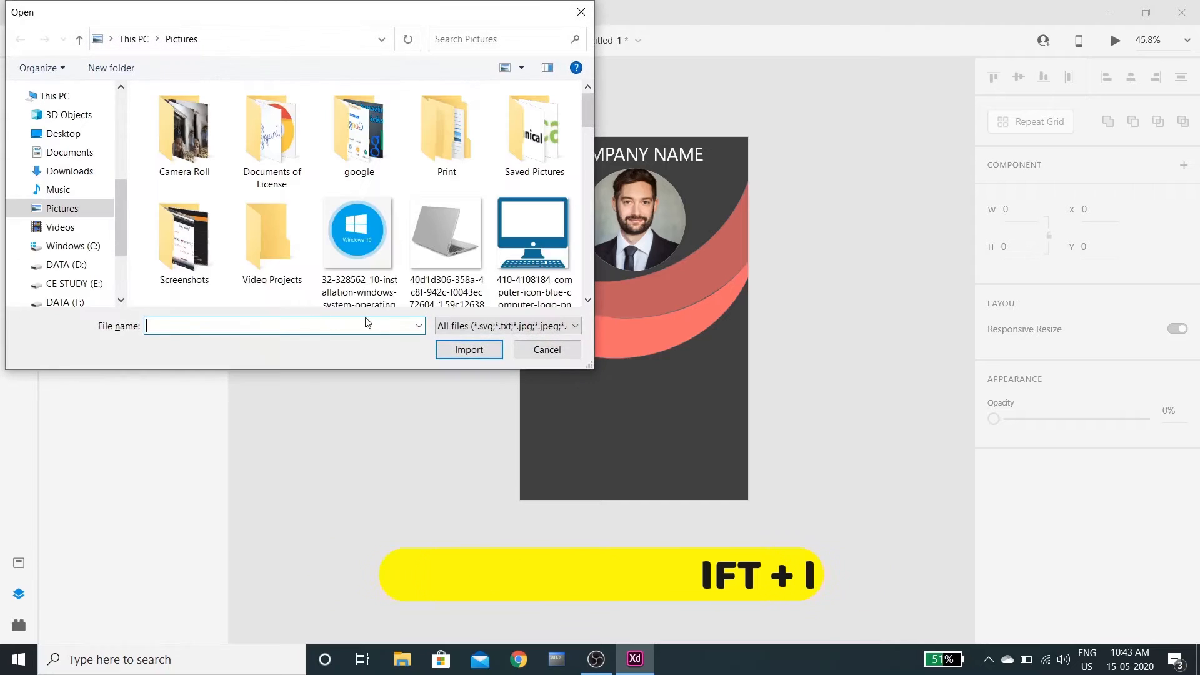
click(69, 170)
click(317, 181)
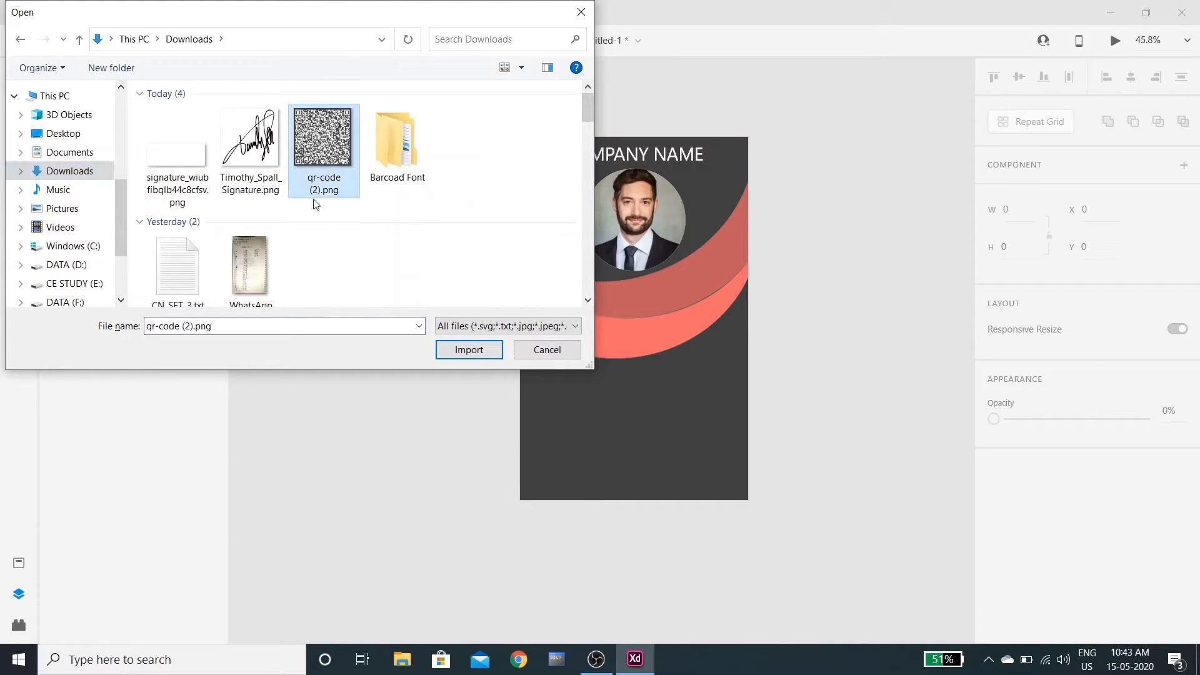
click(468, 349)
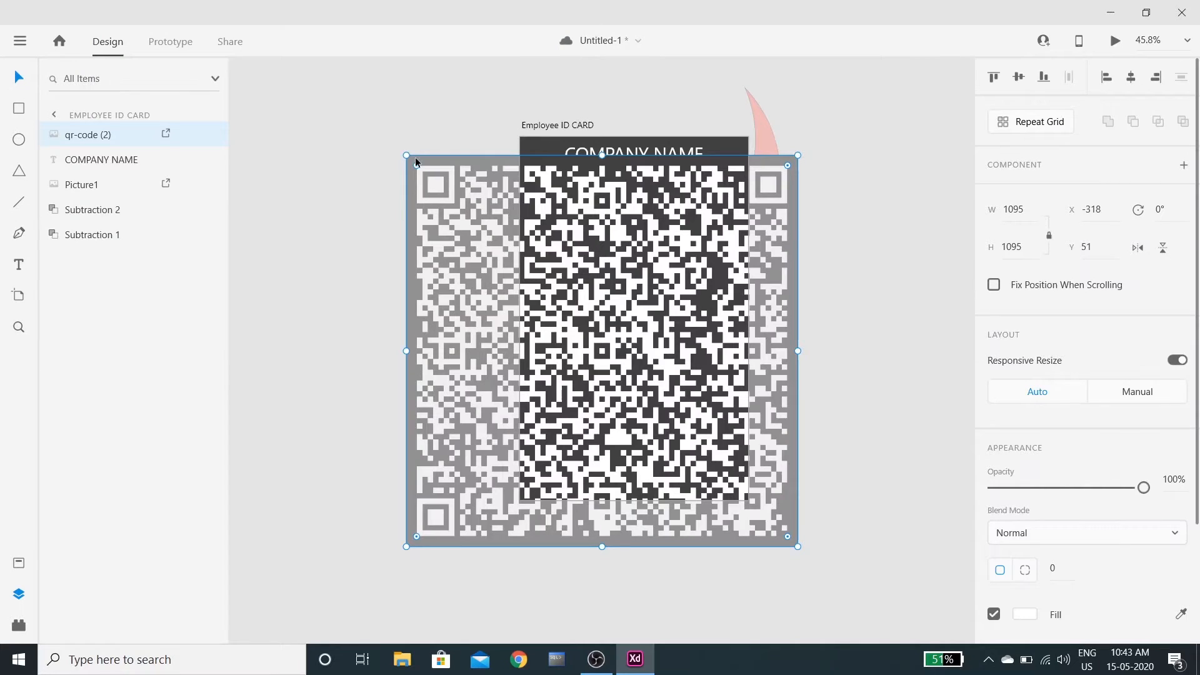
Shrink the QR code to 264×264 and place it at the card's lower left
drag(406, 156, 704, 439)
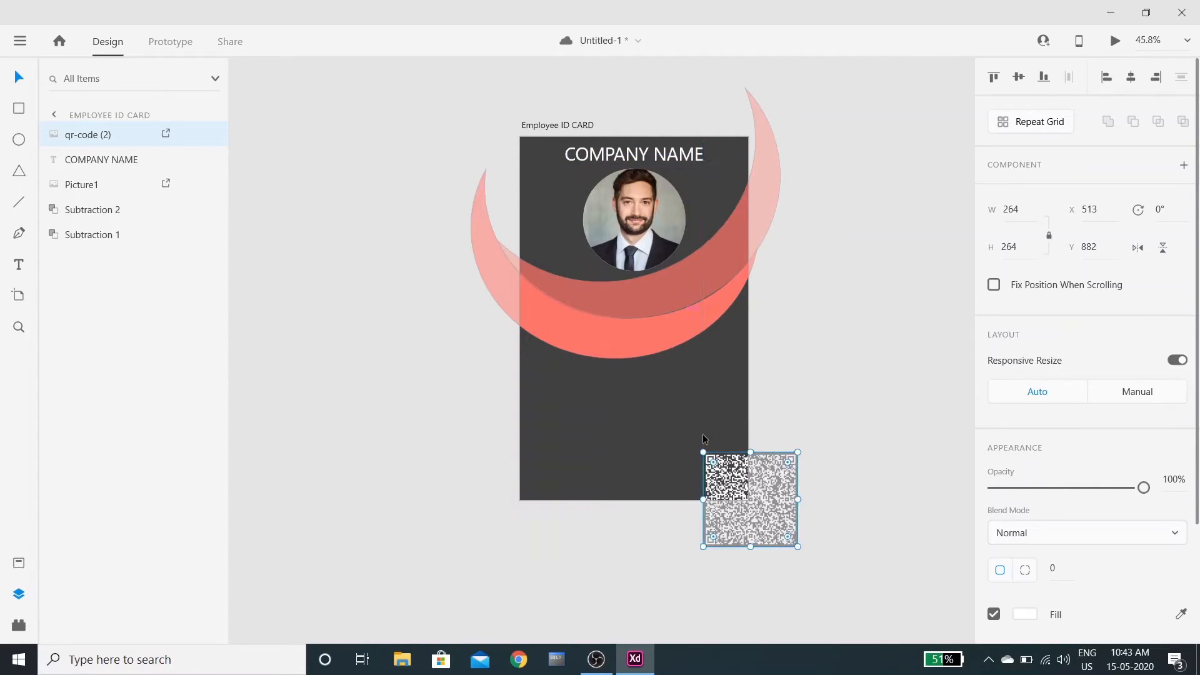
drag(745, 512, 568, 419)
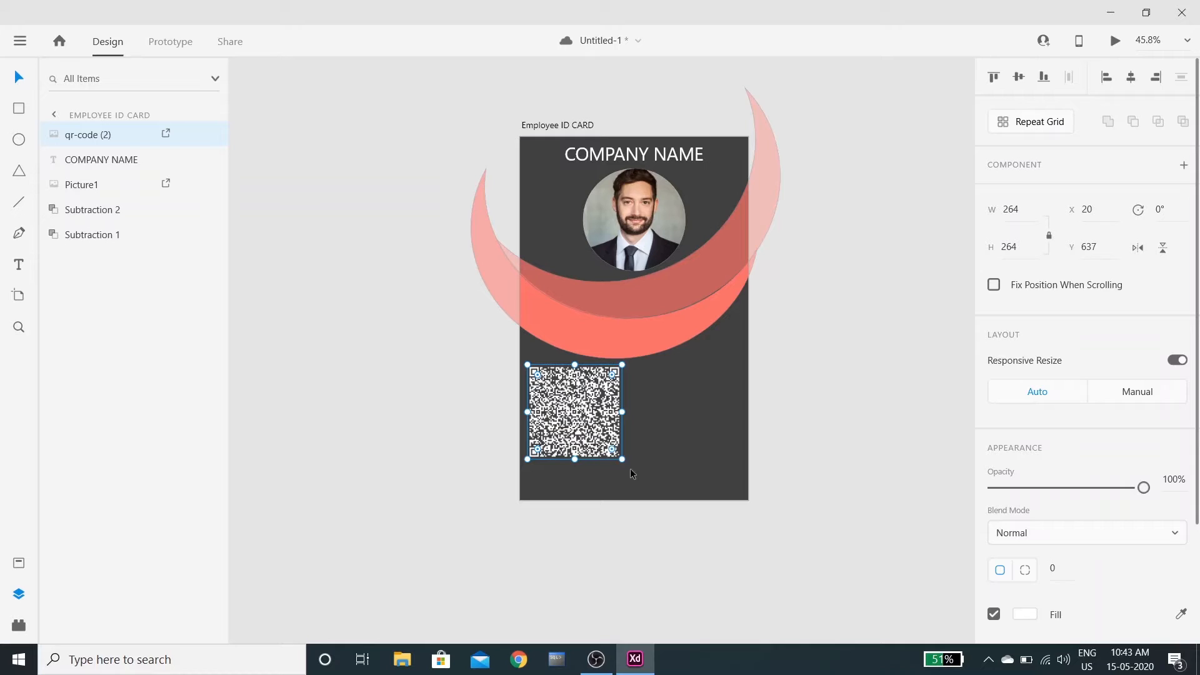
click(665, 468)
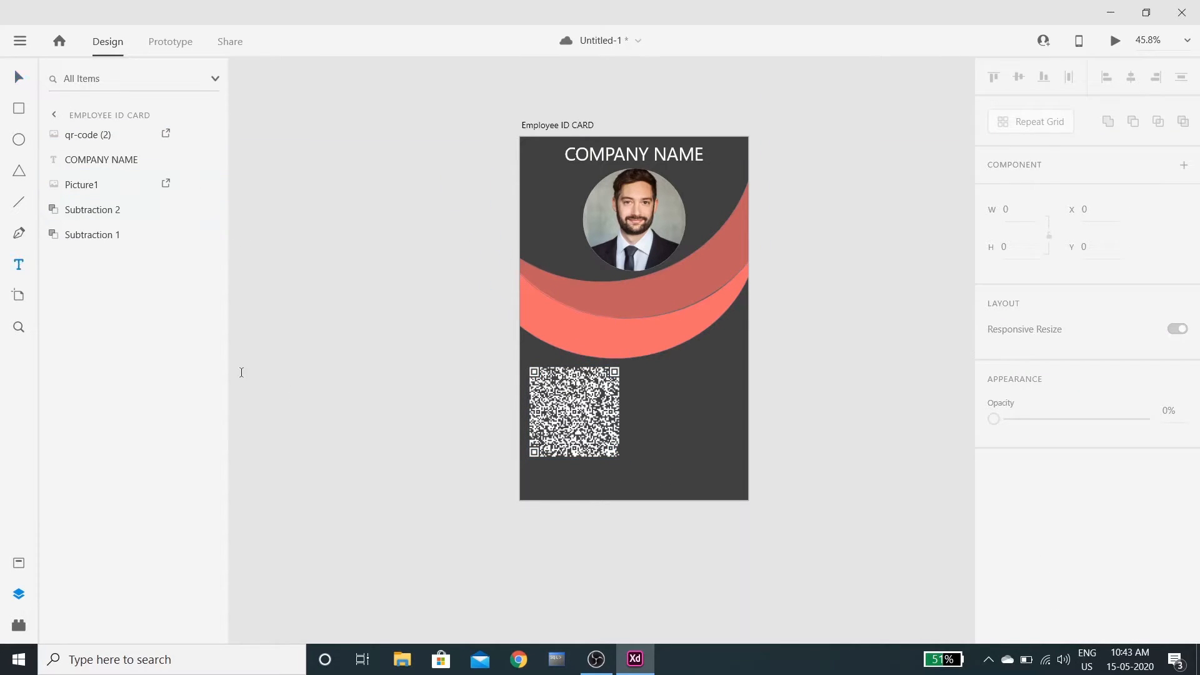
Type 'ID 0552351' below the QR code and align it beneath it
click(538, 475)
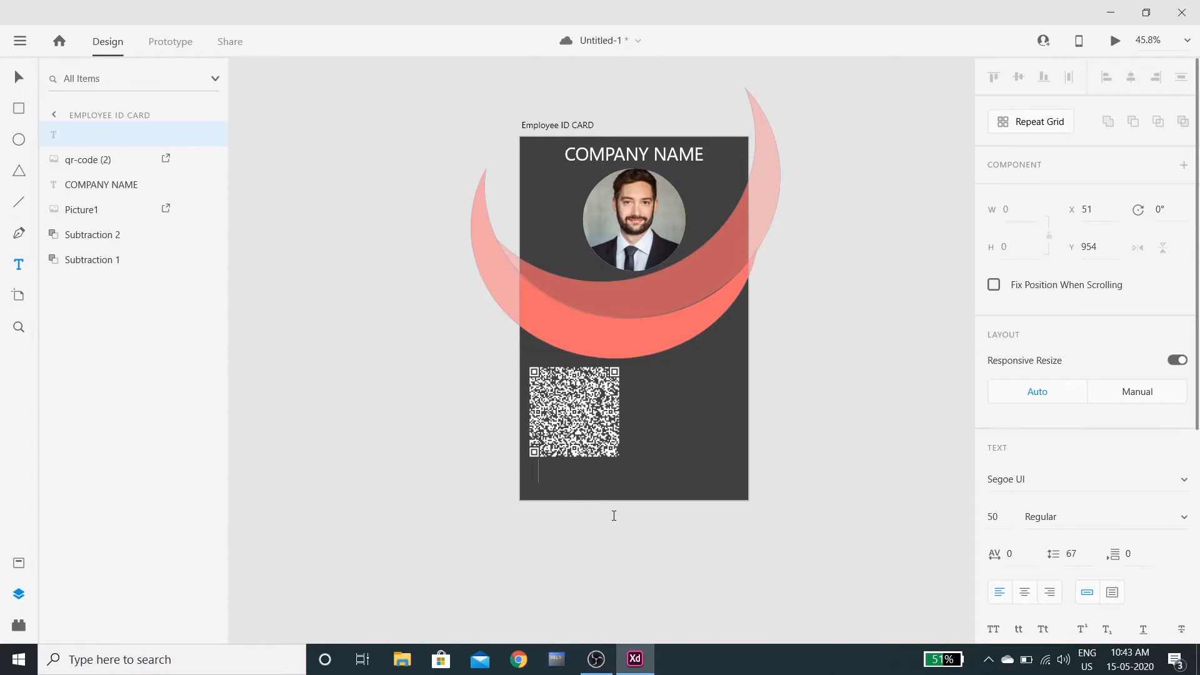
text(id)
key(BackSpace)
key(BackSpace)
text(ID 0552351)
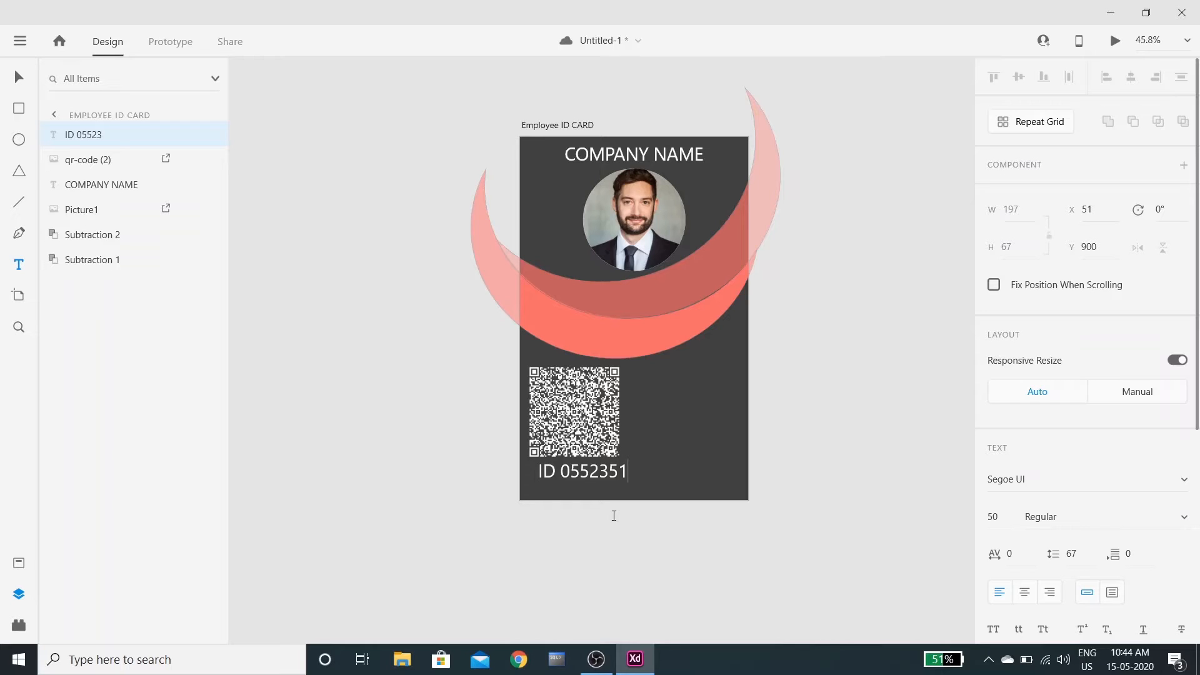
text(V)
key(BackSpace)
key(Escape)
mouse_move(558, 470)
mouse_down()
mouse_move(537, 473)
mouse_move(556, 473)
mouse_up()
click(658, 483)
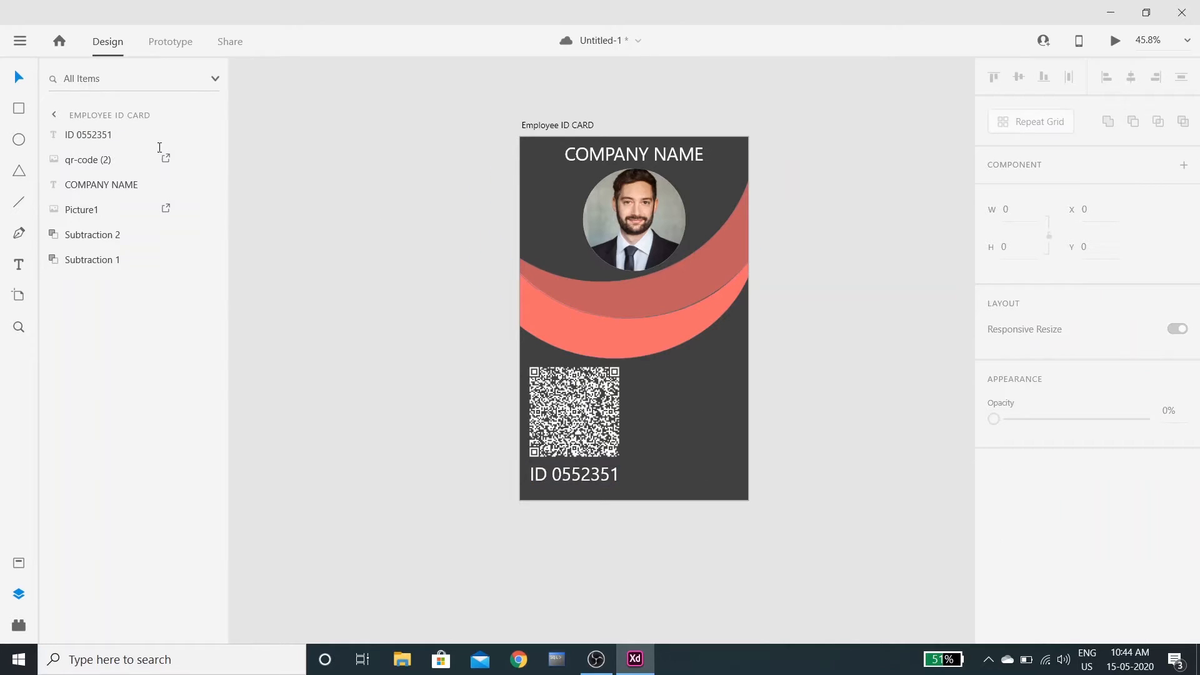
Type the employee's name in capitals level with the QR code's top and duplicate the line
click(19, 263)
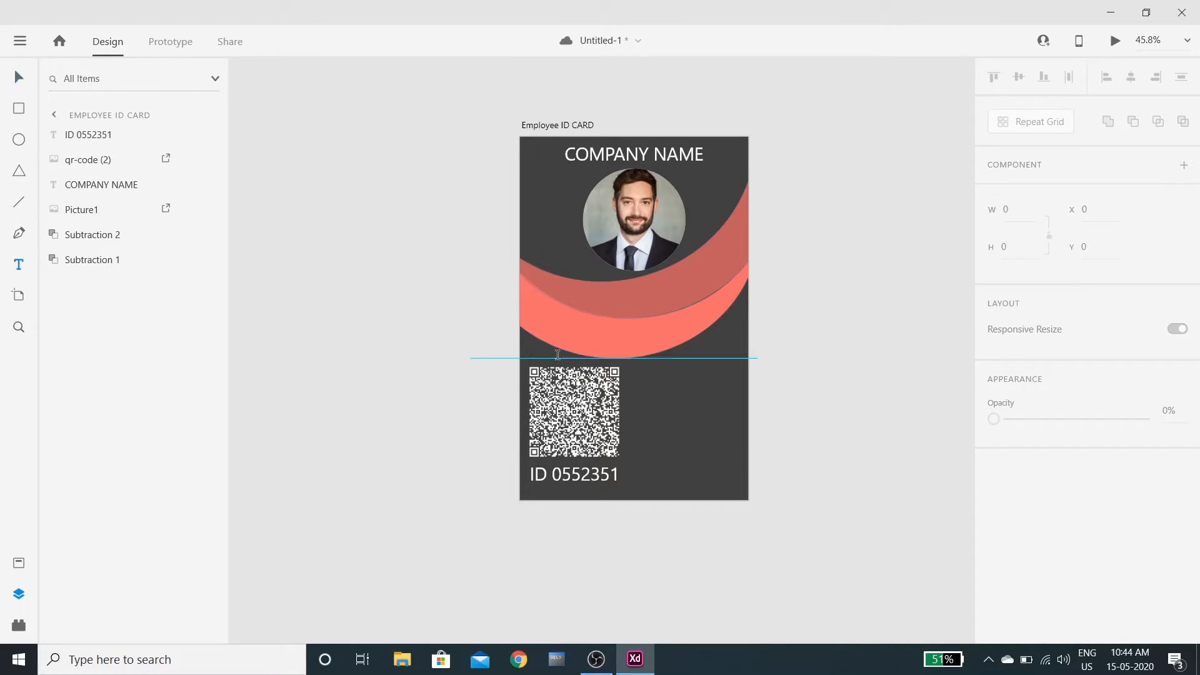
click(649, 369)
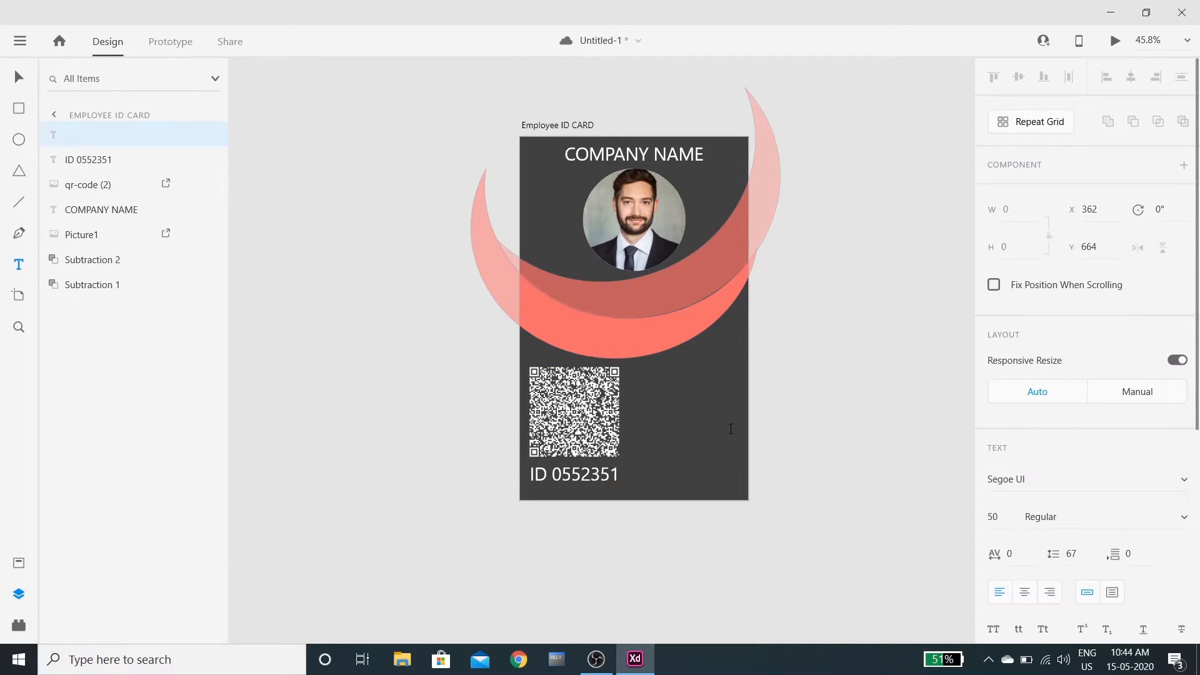
text(J)
text(OGN)
key(BackSpace)
key(BackSpace)
text(HN SMITH)
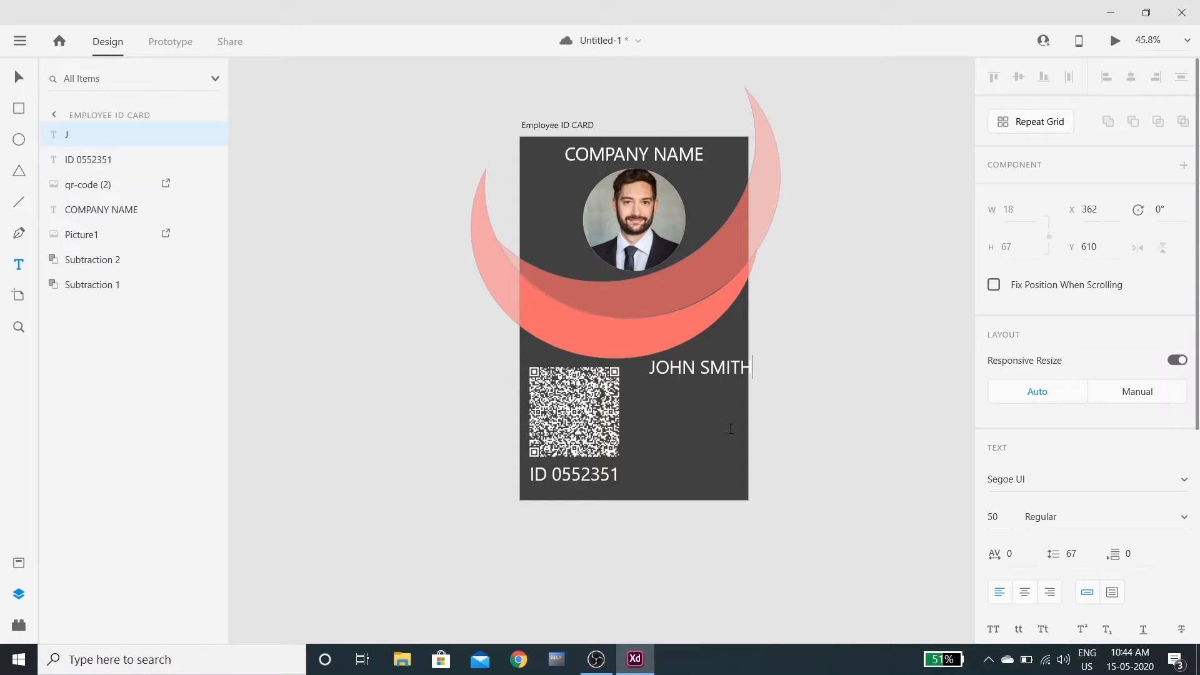
click(18, 76)
drag(678, 373, 673, 404)
key(ctrl+d)
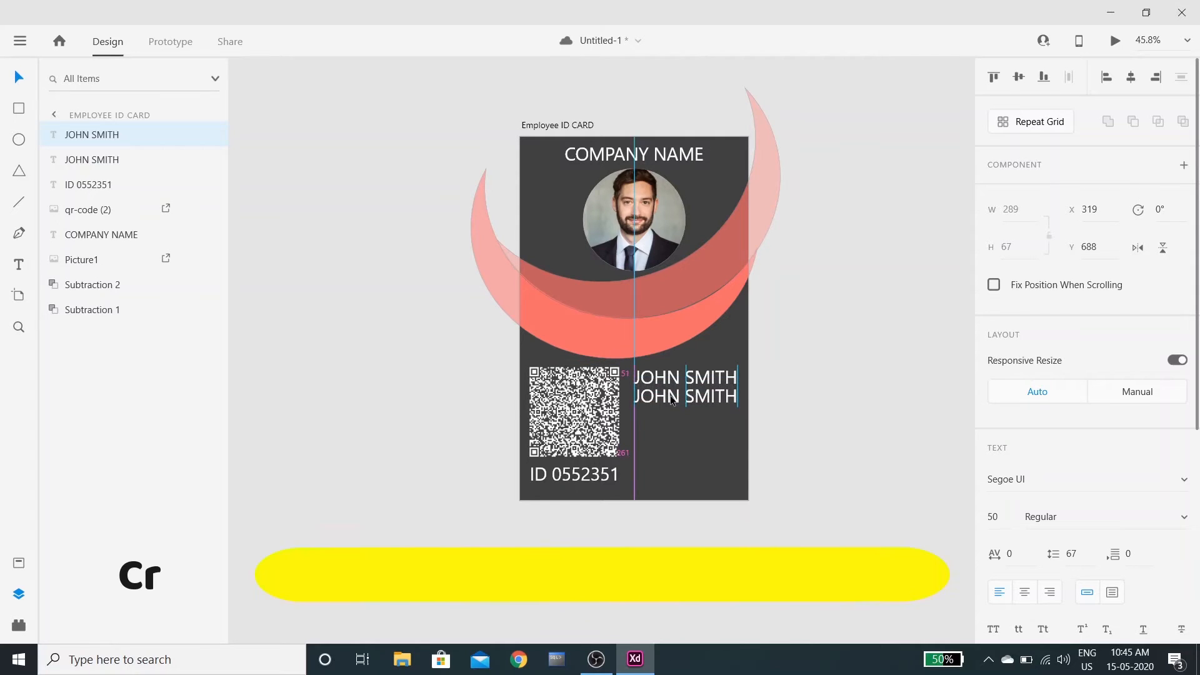
Change the copied name line's text to 'Manager'
double_click(672, 404)
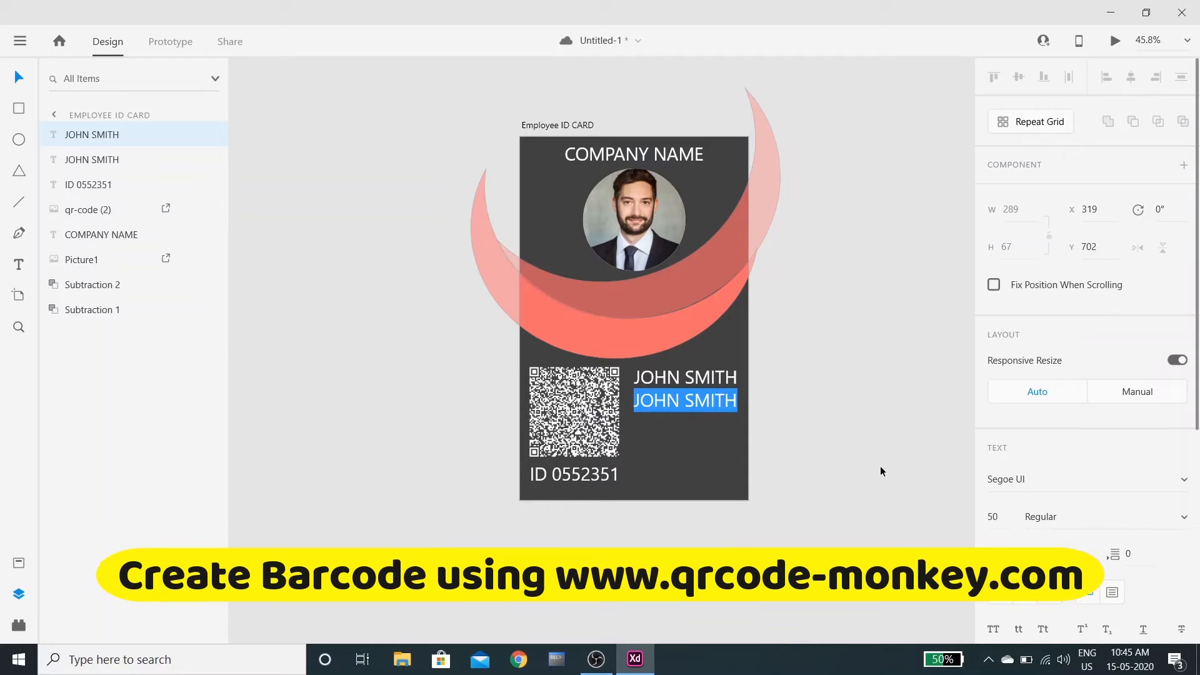
text(mAN)
key(BackSpace)
key(BackSpace)
key(BackSpace)
text(Manager)
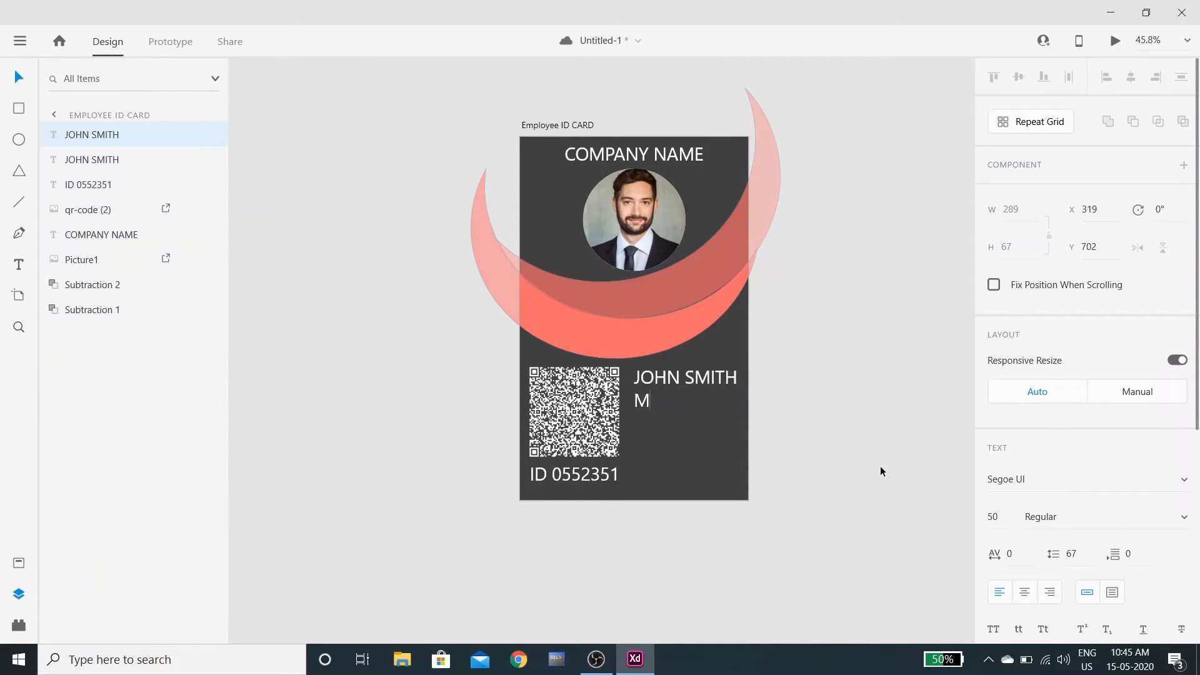
key(Escape)
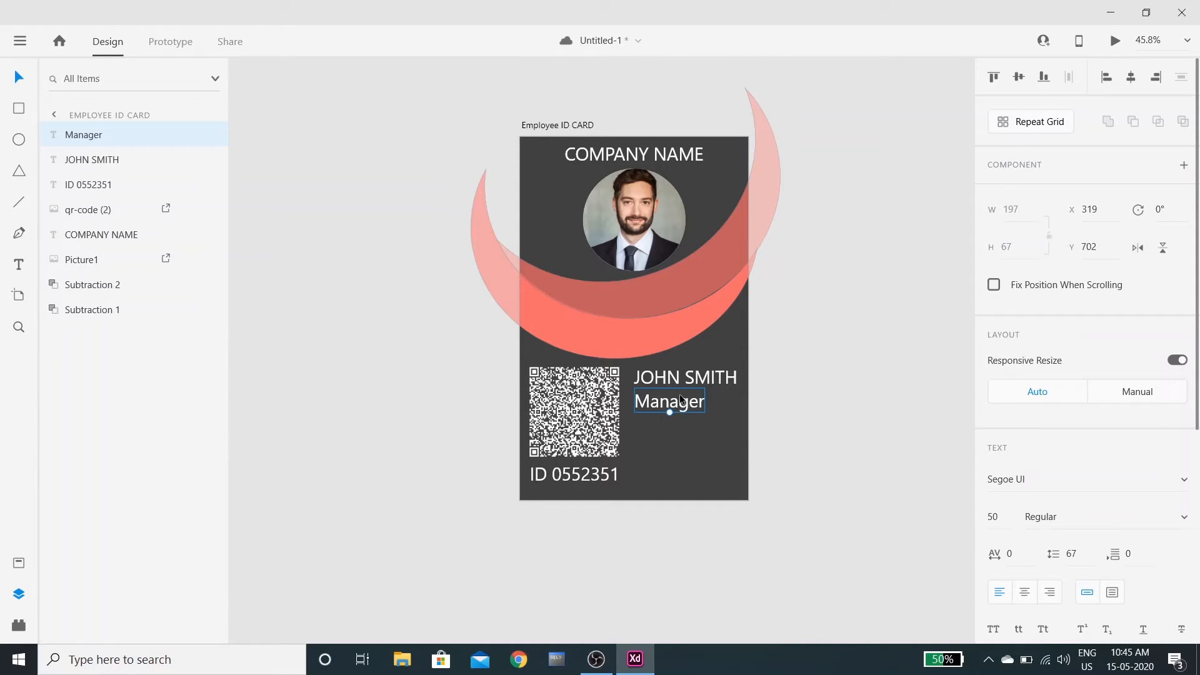
Duplicate the Manager title below it and replace the text with the employee's e-mail address
key(ctrl+d)
drag(680, 394, 683, 428)
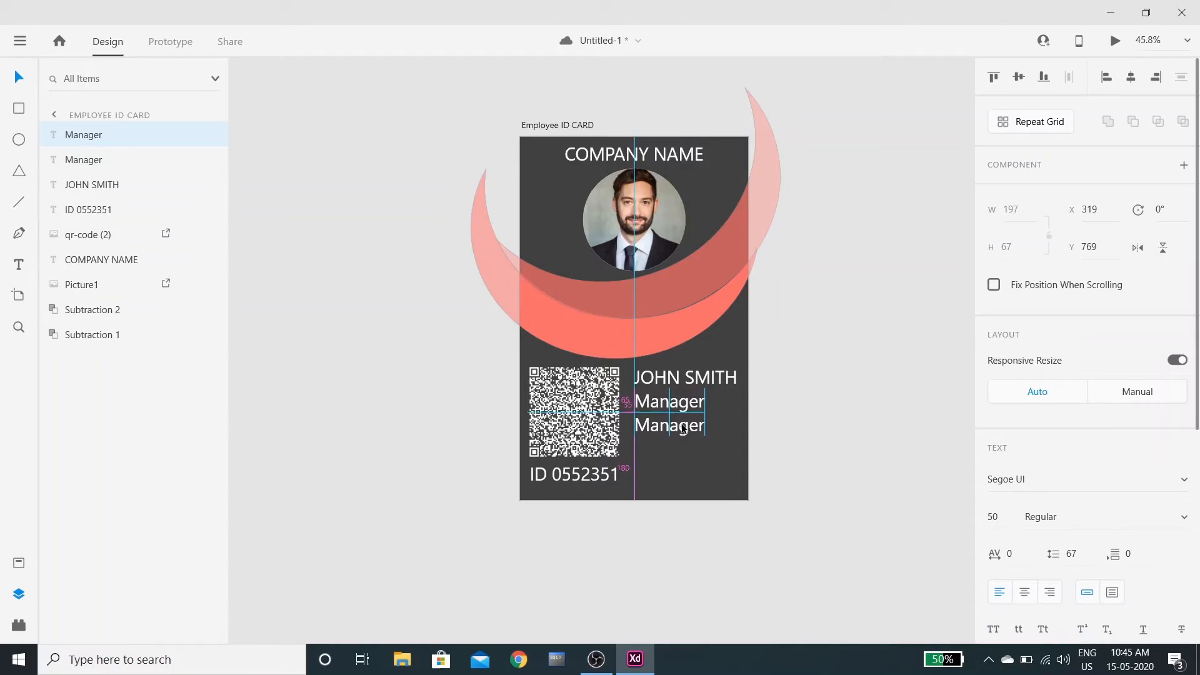
double_click(681, 423)
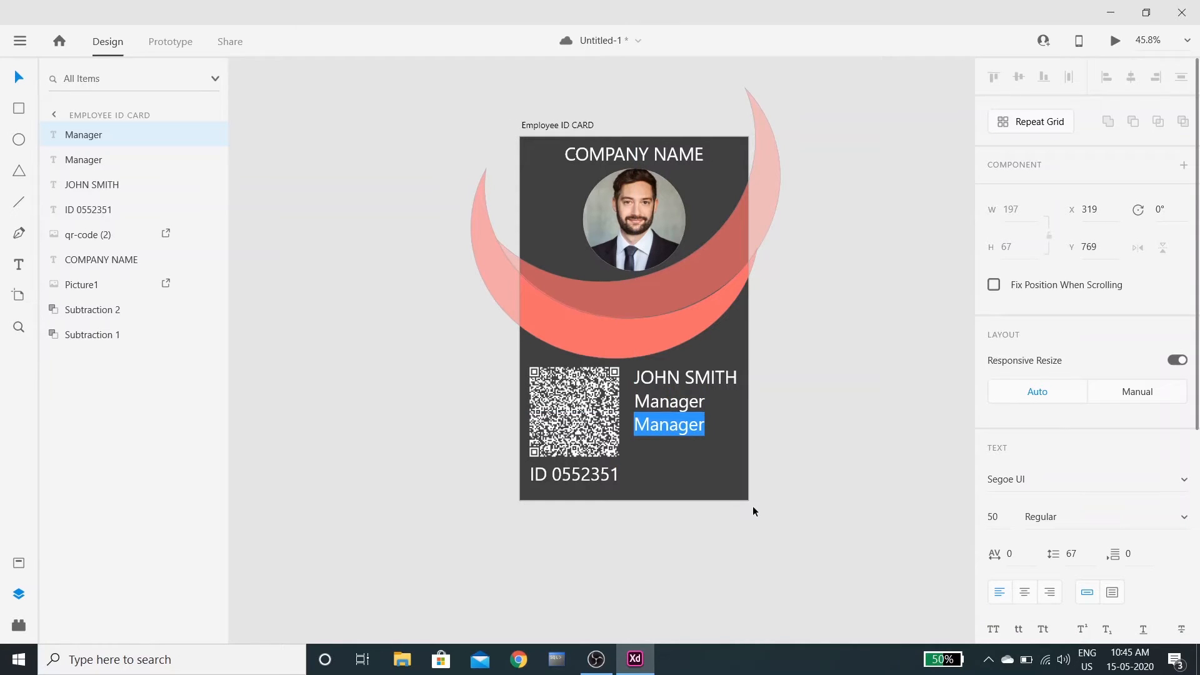
text(jogn)
key(BackSpace)
key(BackSpace)
key(BackSpace)
key(BackSpace)
Set the e-mail text to font size 30 and align it under Manager
key(ctrl+a)
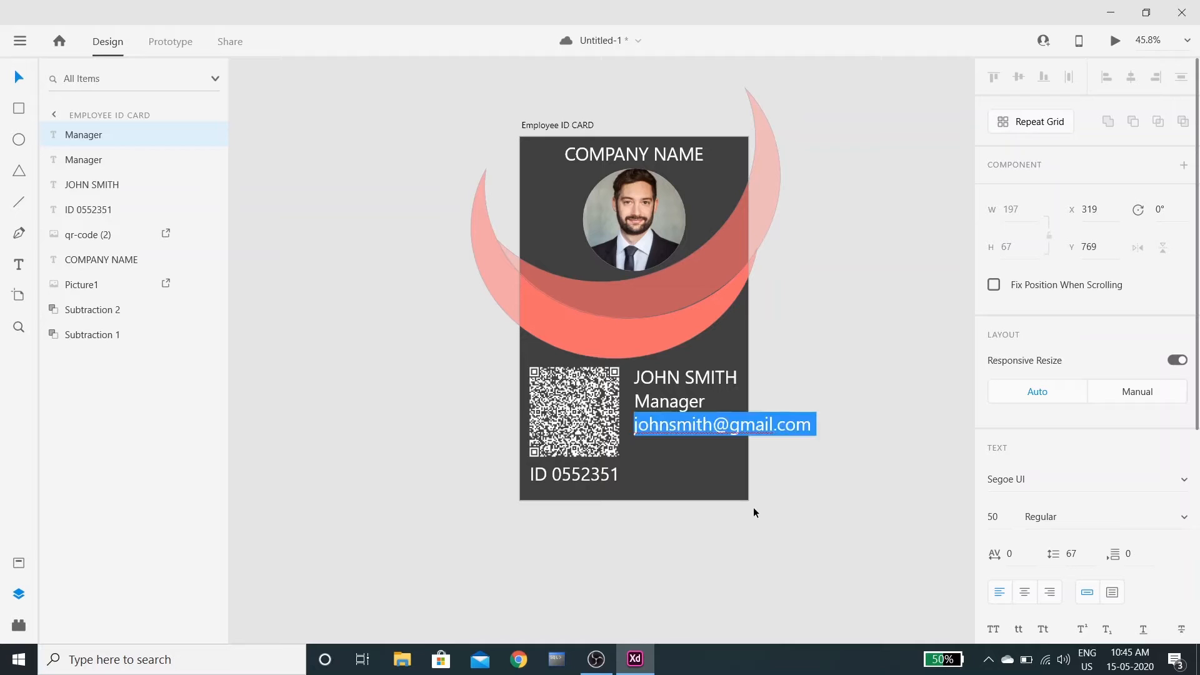
click(1003, 514)
text(25)
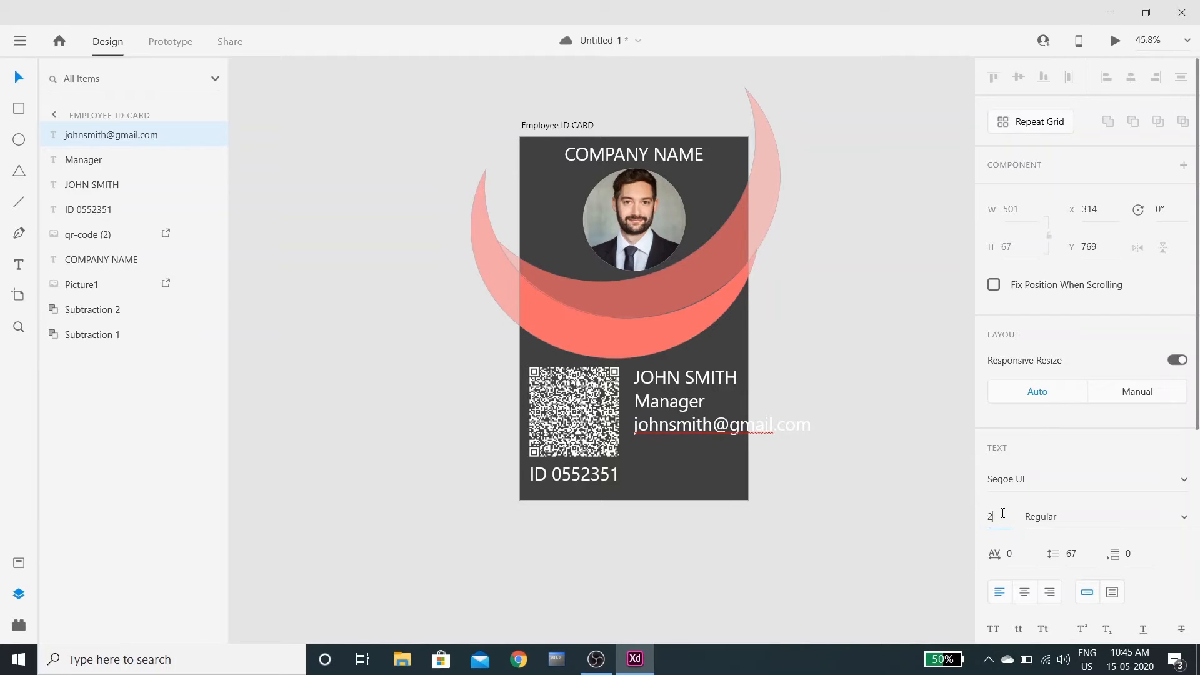
key(Return)
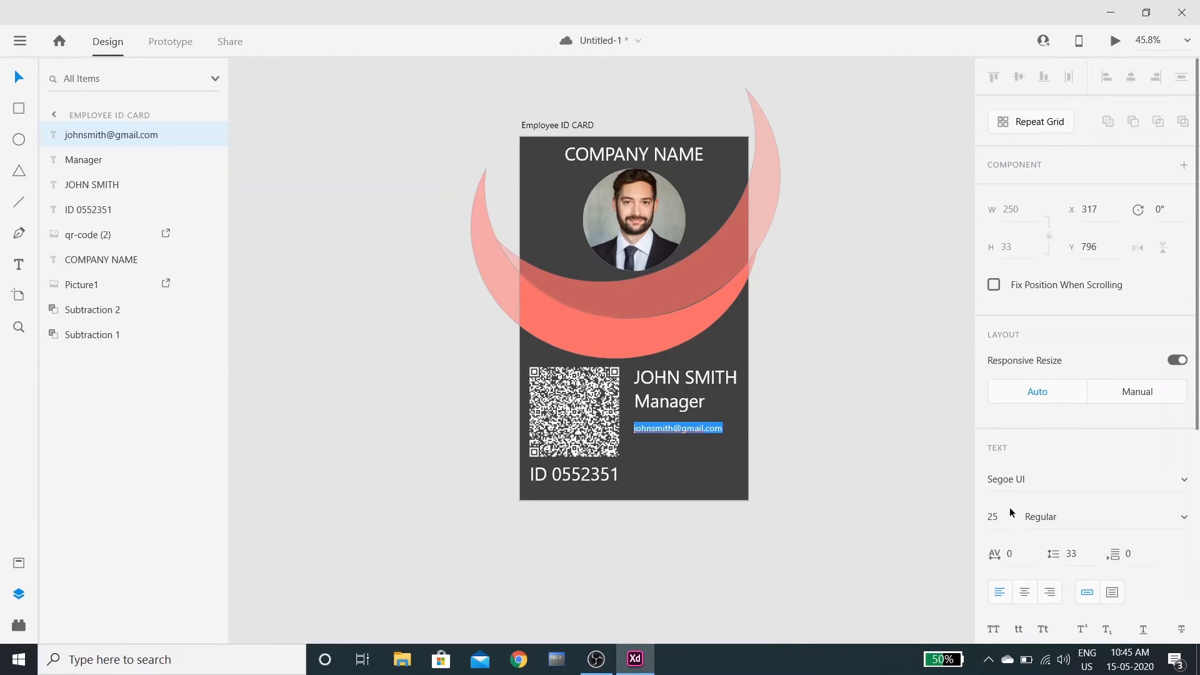
click(1002, 514)
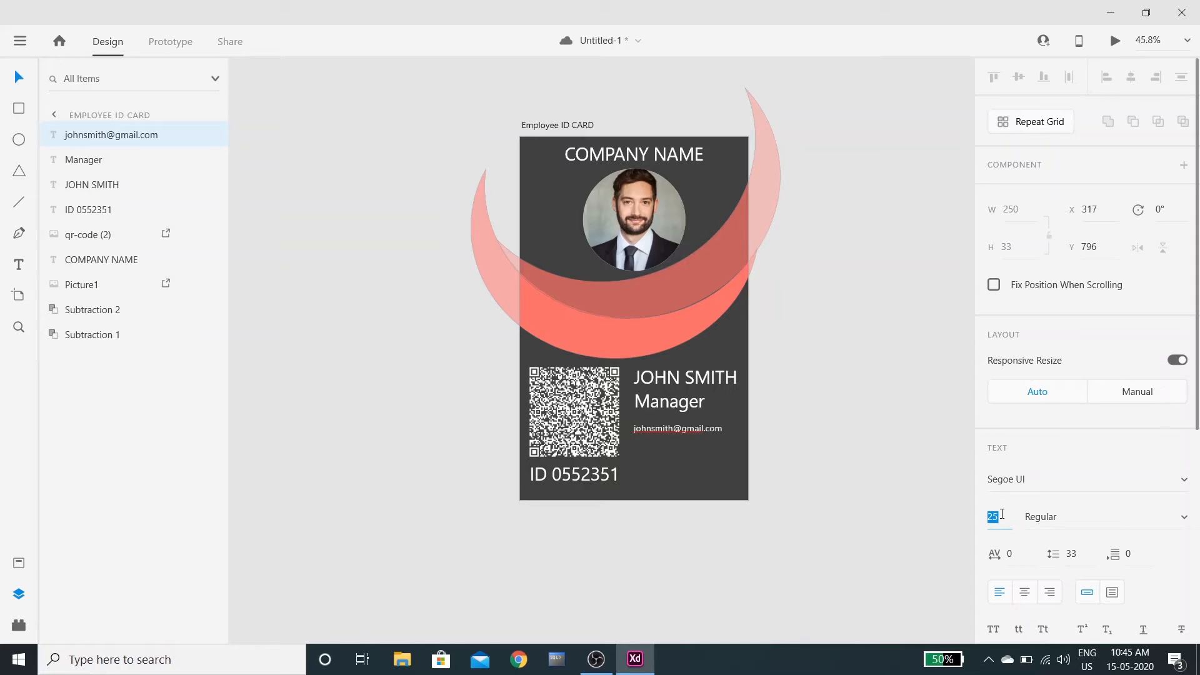
text(30)
key(Return)
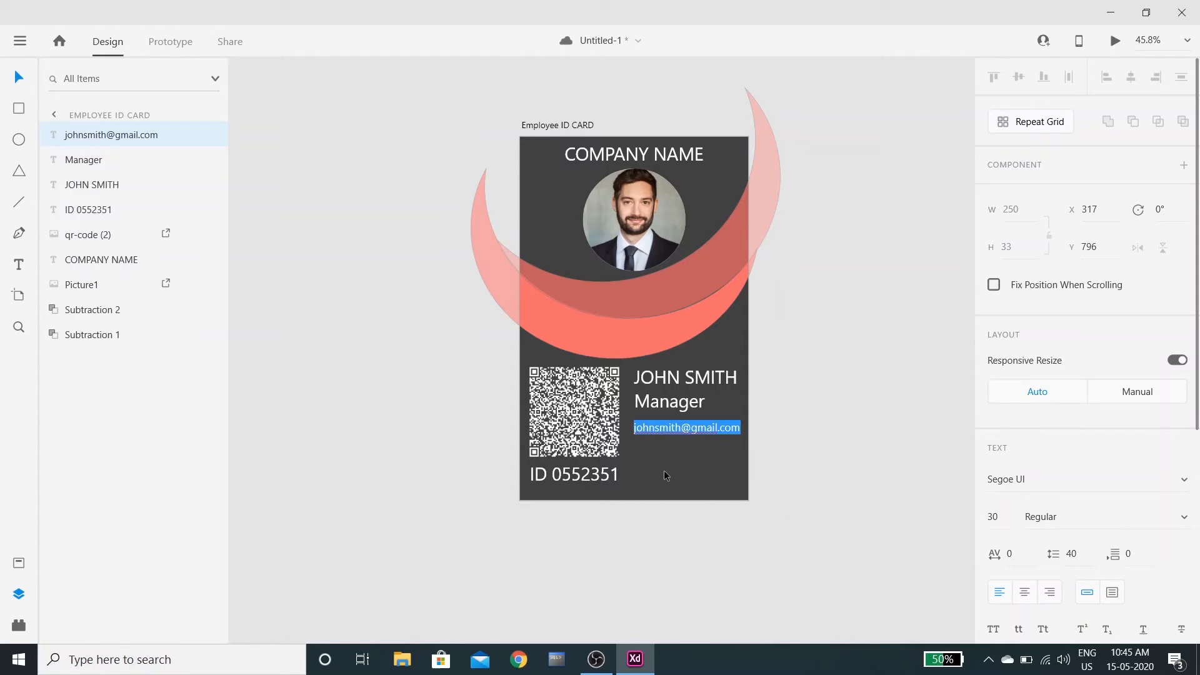
key(Escape)
drag(676, 426, 675, 421)
click(674, 451)
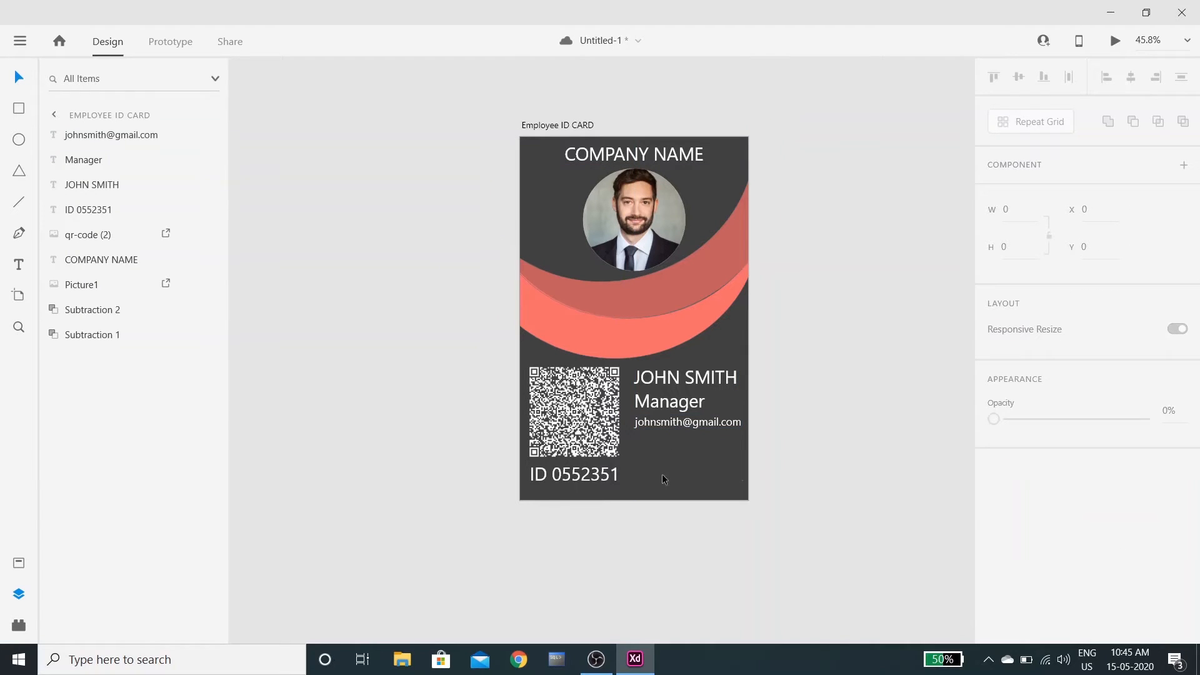
Duplicate the Manager title below the e-mail line and change its text to 'Signature'
click(687, 403)
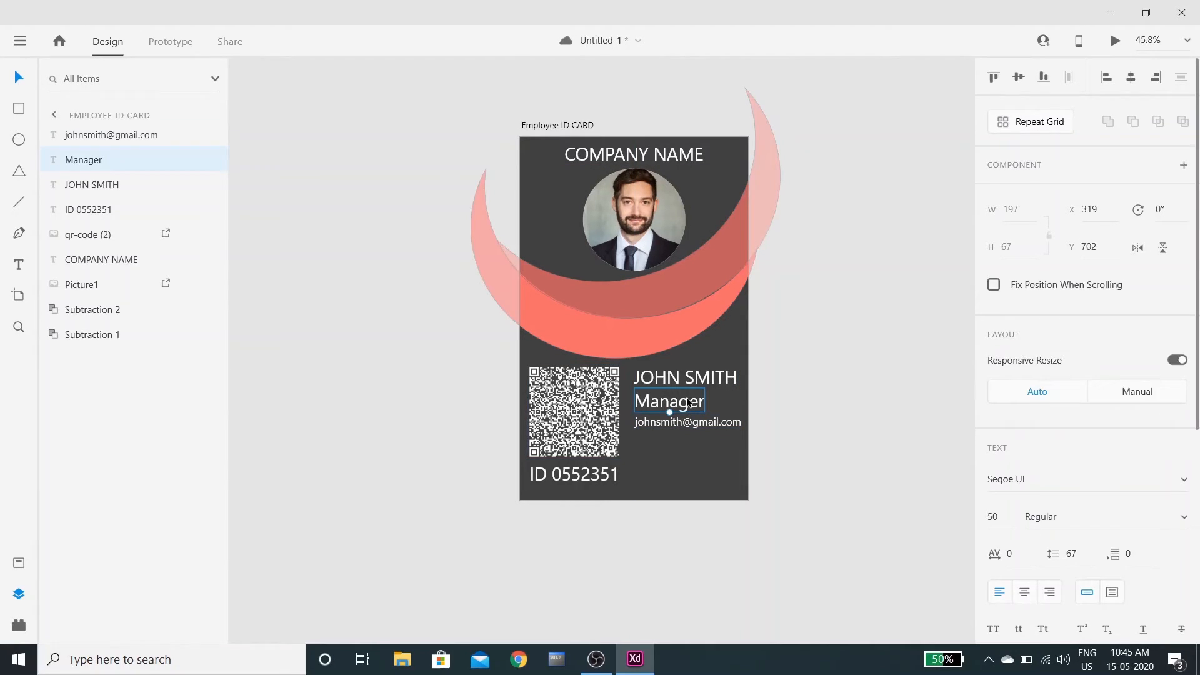
key(ctrl+d)
drag(686, 403, 690, 443)
double_click(690, 443)
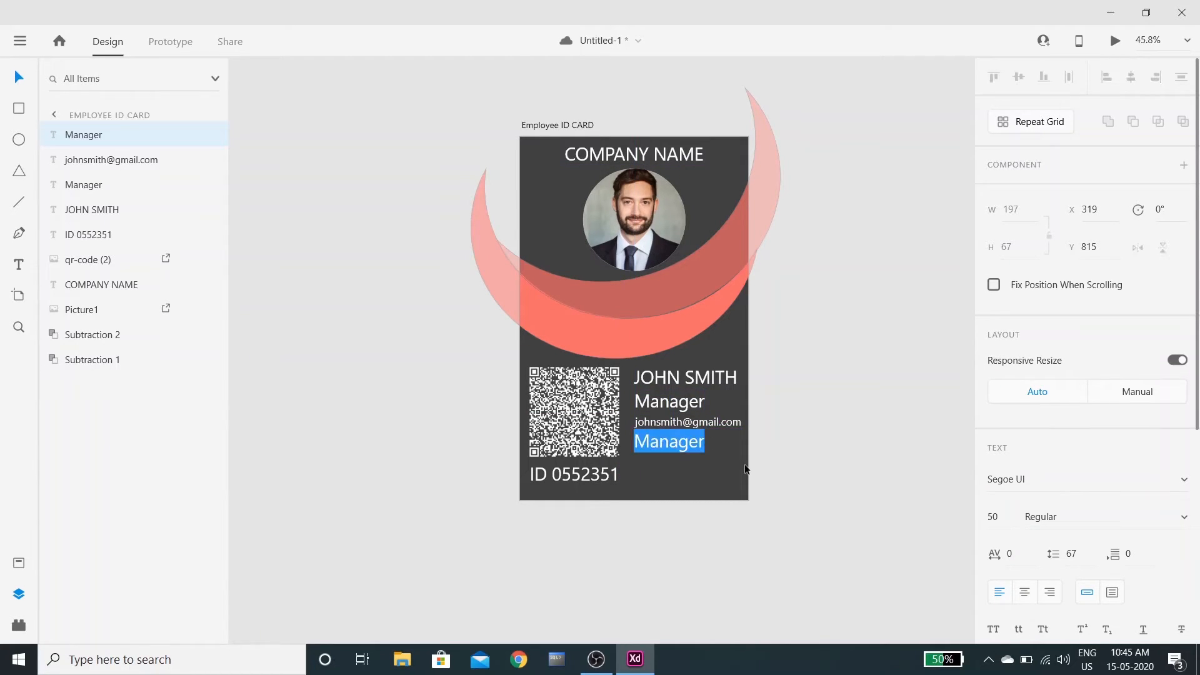
text(Sig)
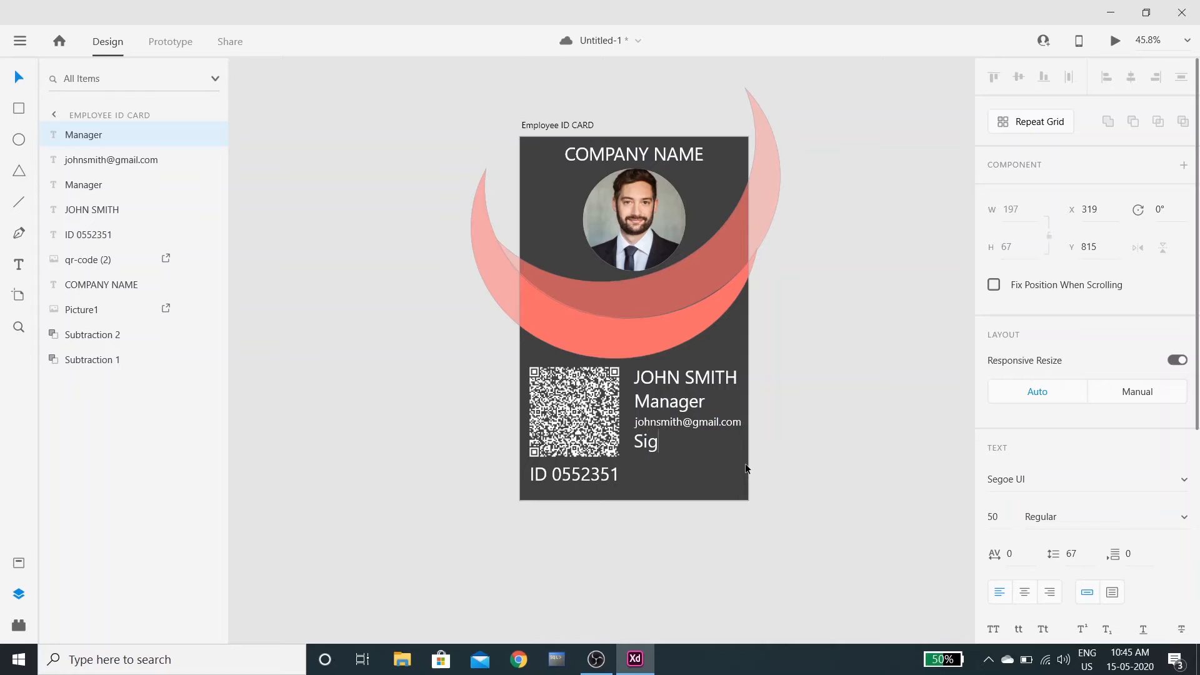
text(nature)
key(Escape)
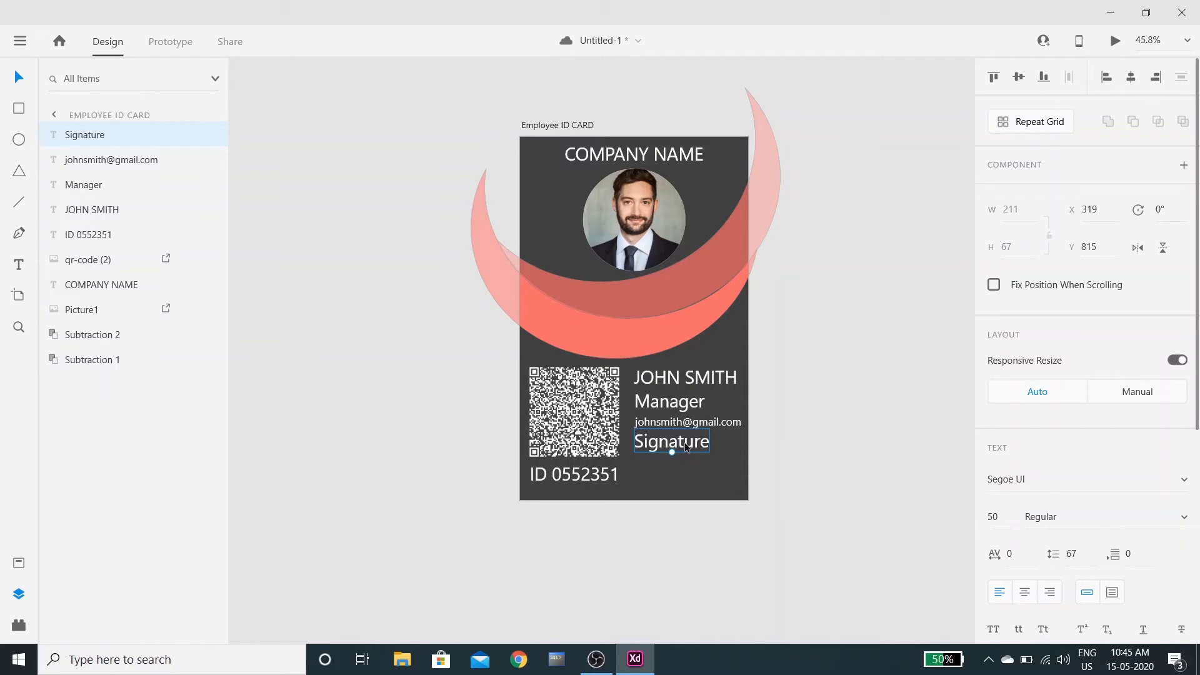
click(835, 519)
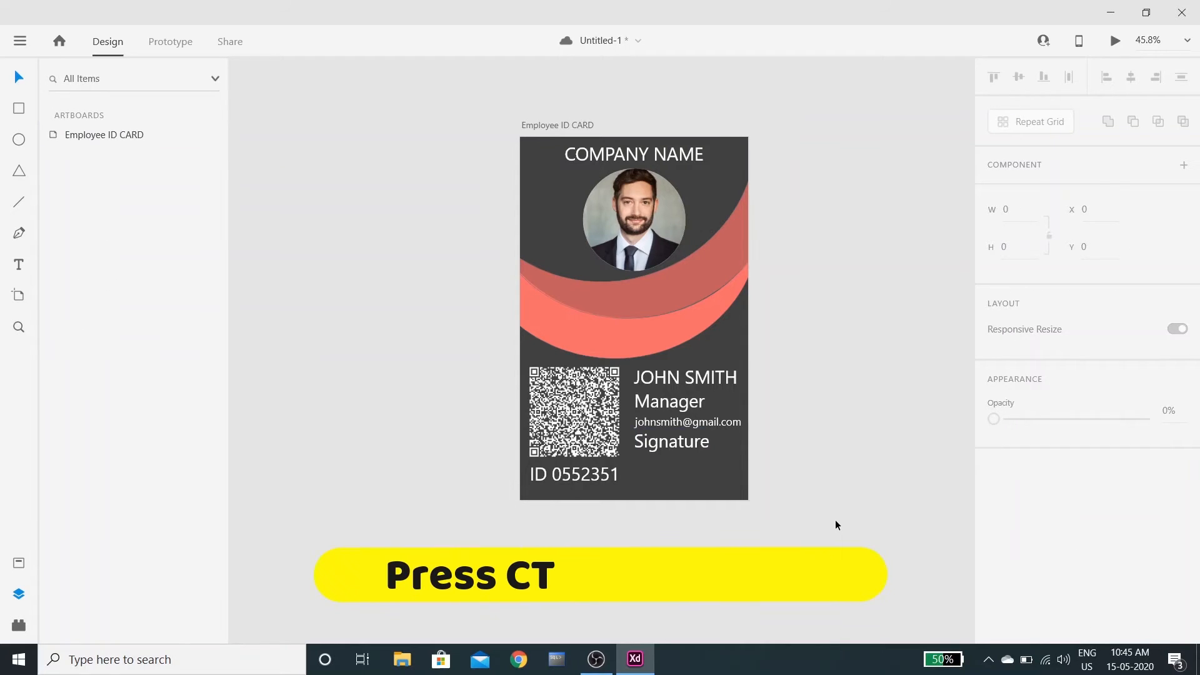
Import the handwritten signature PNG from Downloads and place it beside the ID number
key(ctrl+shift+i)
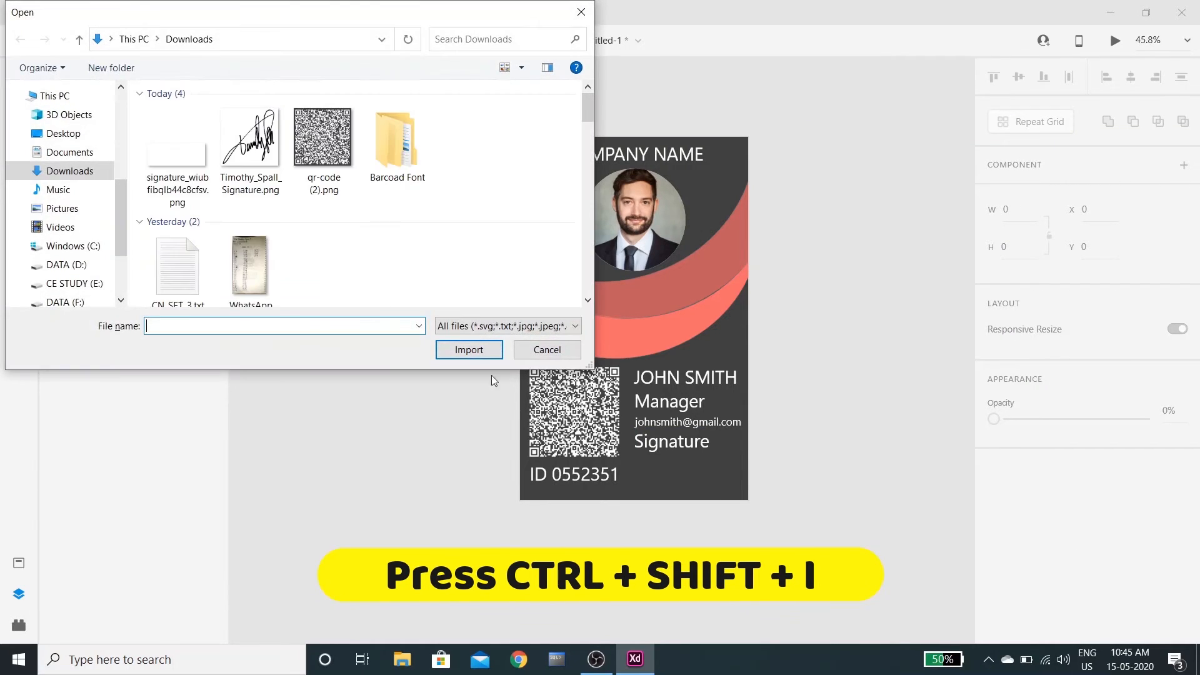
double_click(168, 150)
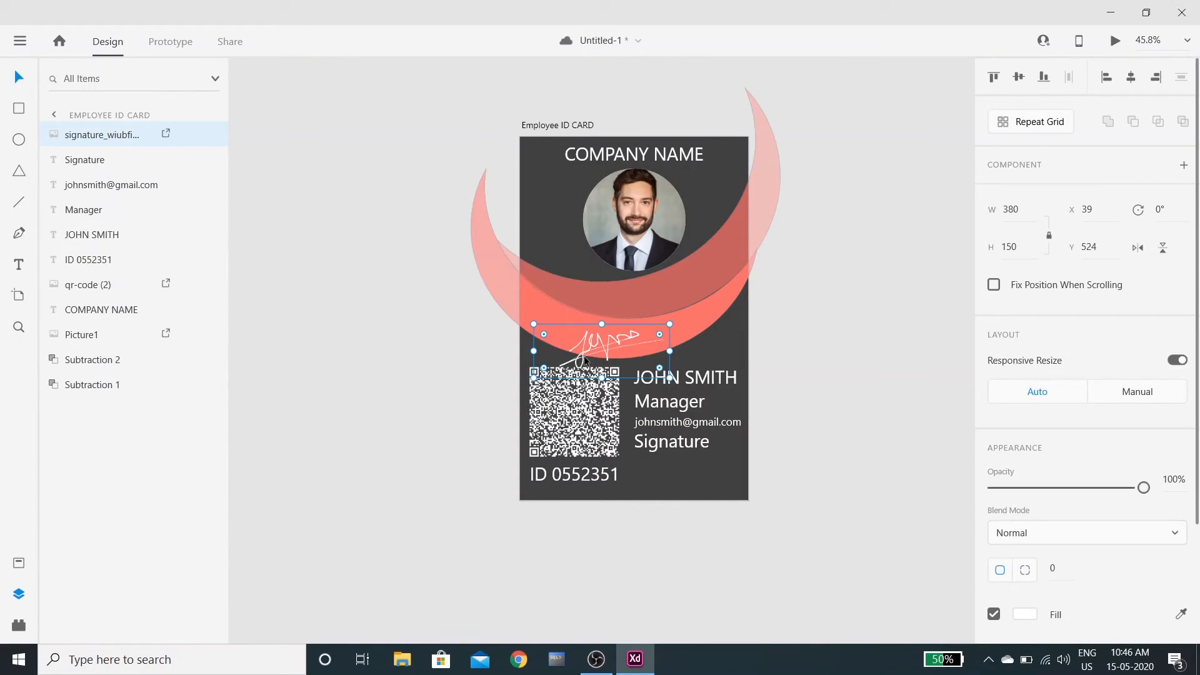
mouse_move(586, 339)
mouse_down()
mouse_move(616, 353)
mouse_move(647, 478)
mouse_move(663, 475)
mouse_move(617, 459)
mouse_move(680, 470)
mouse_up()
click(709, 588)
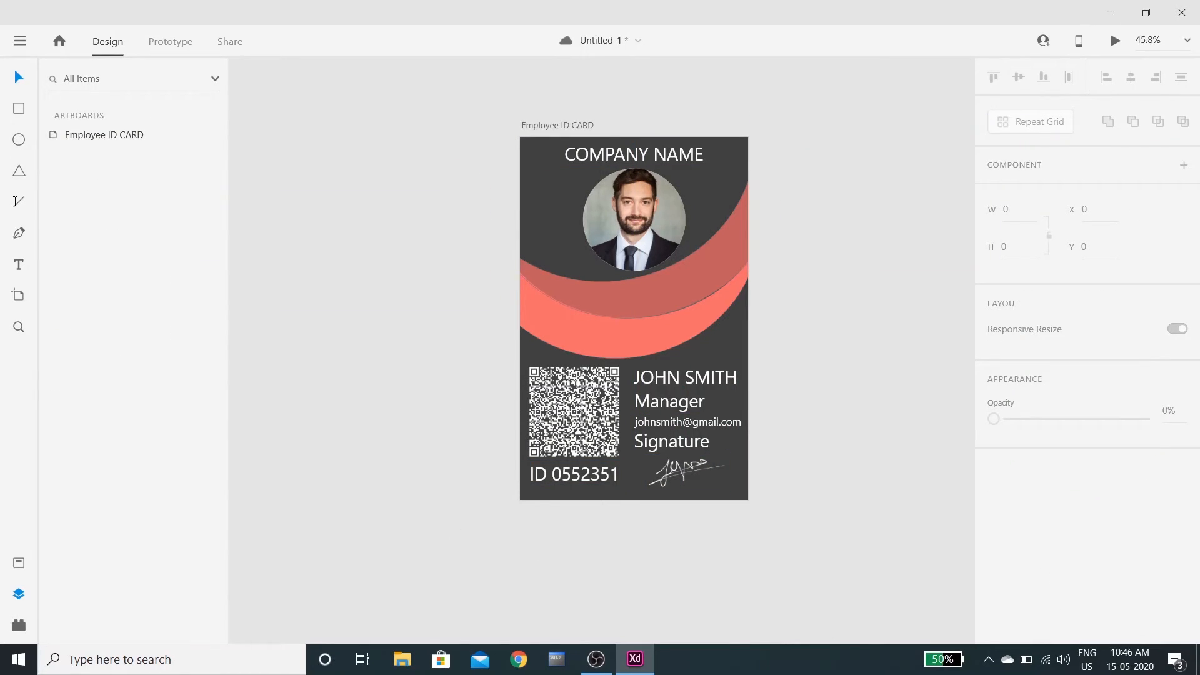
Draw a horizontal line next to the card with a border size of 5
drag(330, 344, 442, 367)
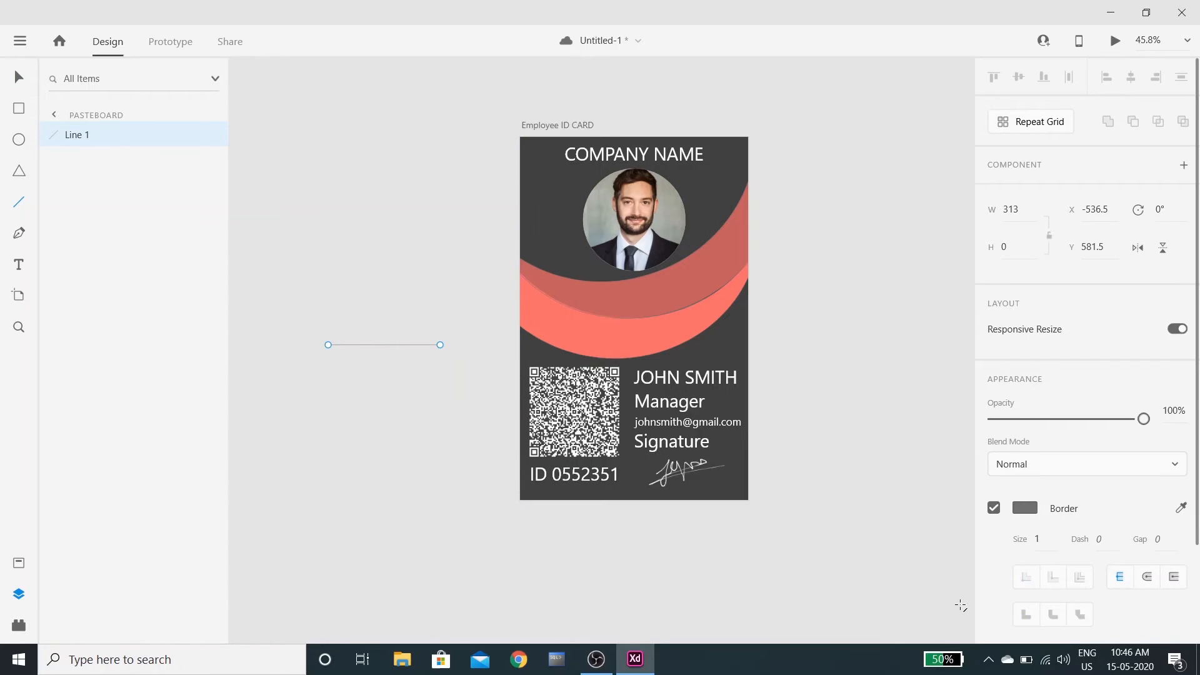
click(1037, 542)
text(5)
key(Return)
Make the line white and move it under the signature
click(1031, 508)
drag(844, 429, 791, 403)
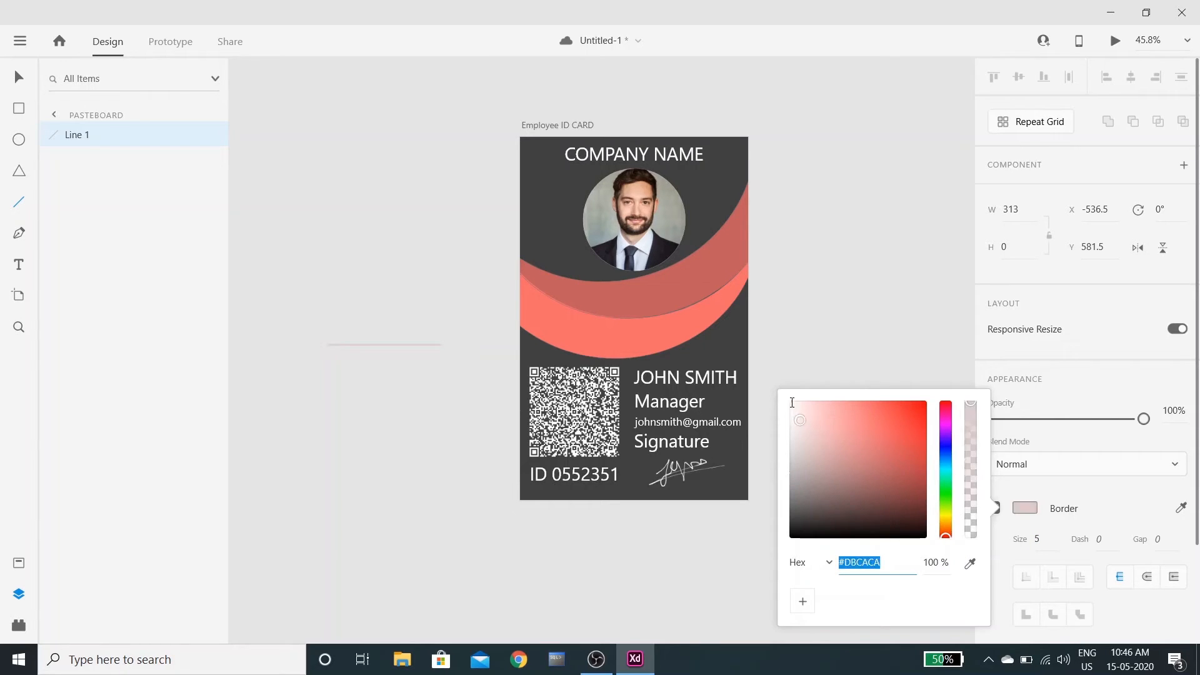
text(#)
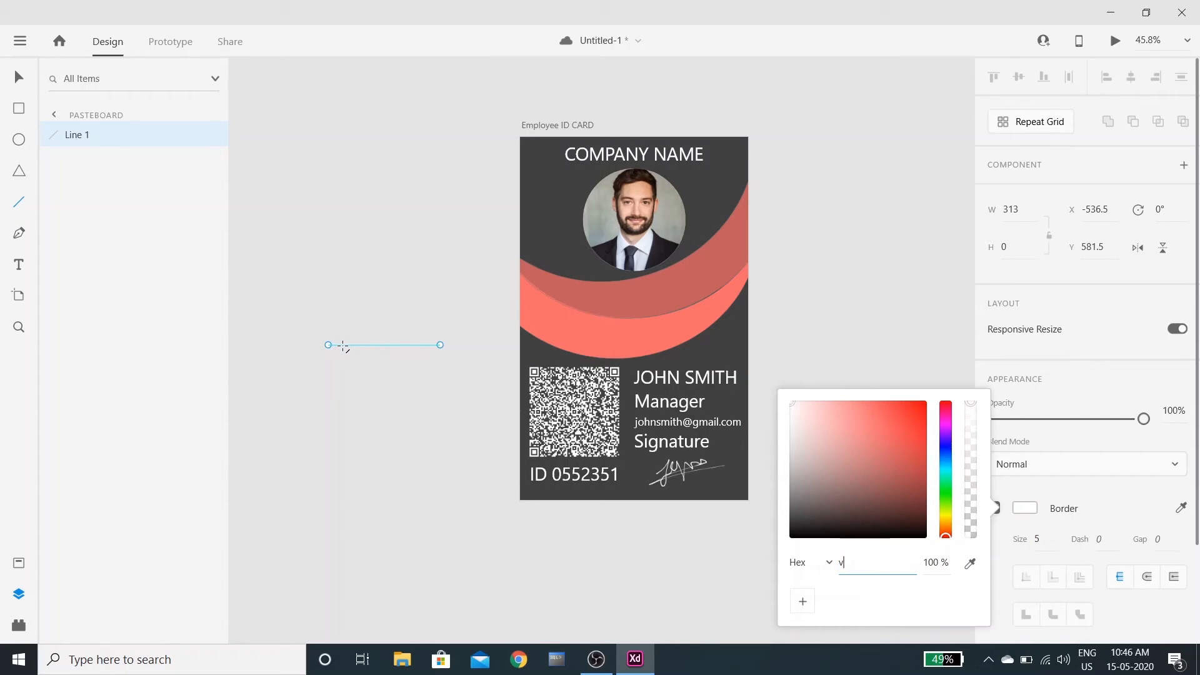
click(869, 445)
drag(780, 433, 769, 385)
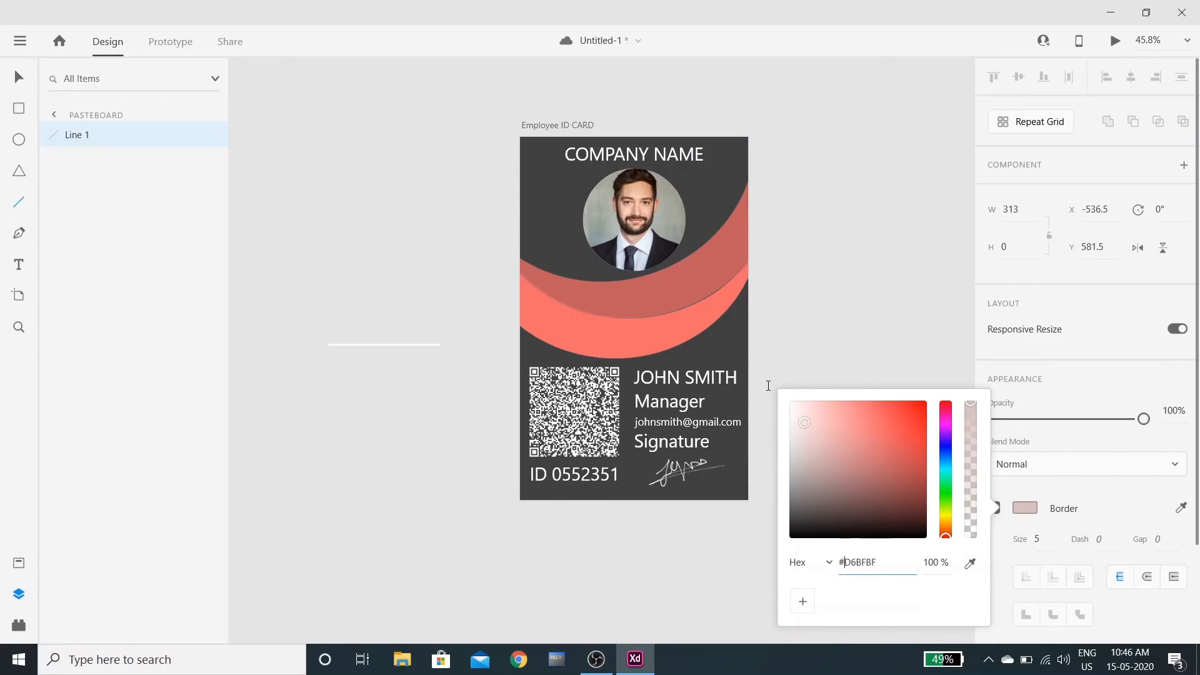
click(1119, 501)
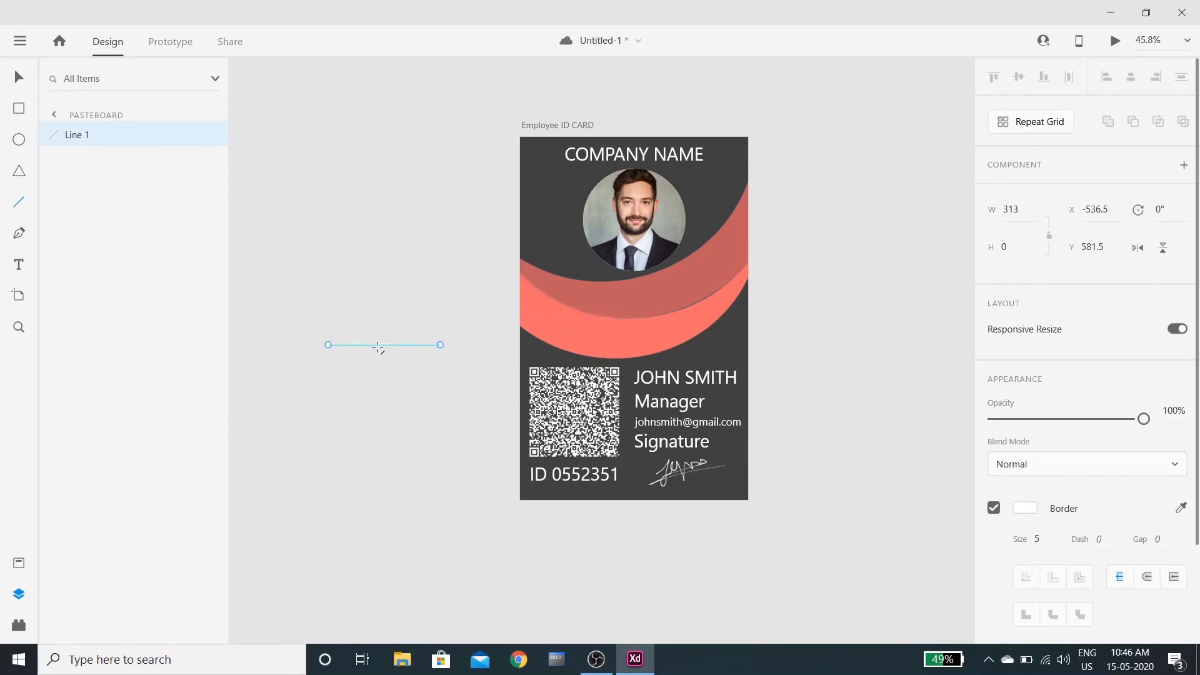
mouse_move(377, 344)
mouse_down()
mouse_move(619, 479)
mouse_move(737, 498)
mouse_move(679, 493)
mouse_up()
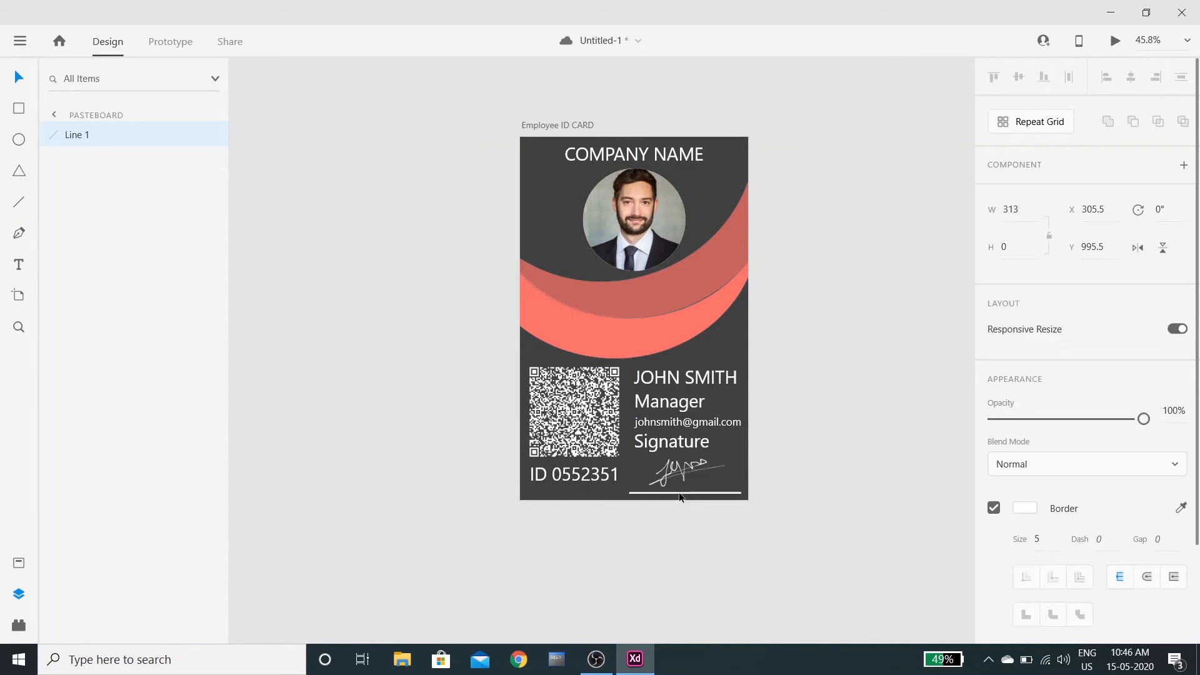
click(809, 456)
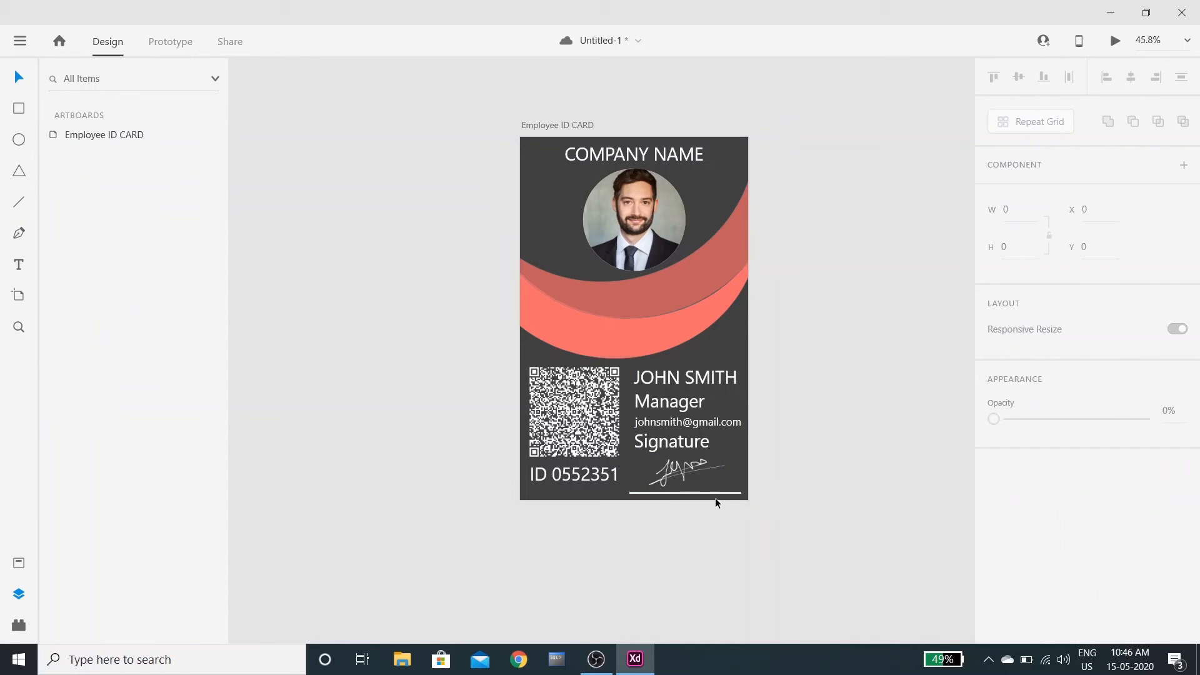
scroll(834, 467, up, 2)
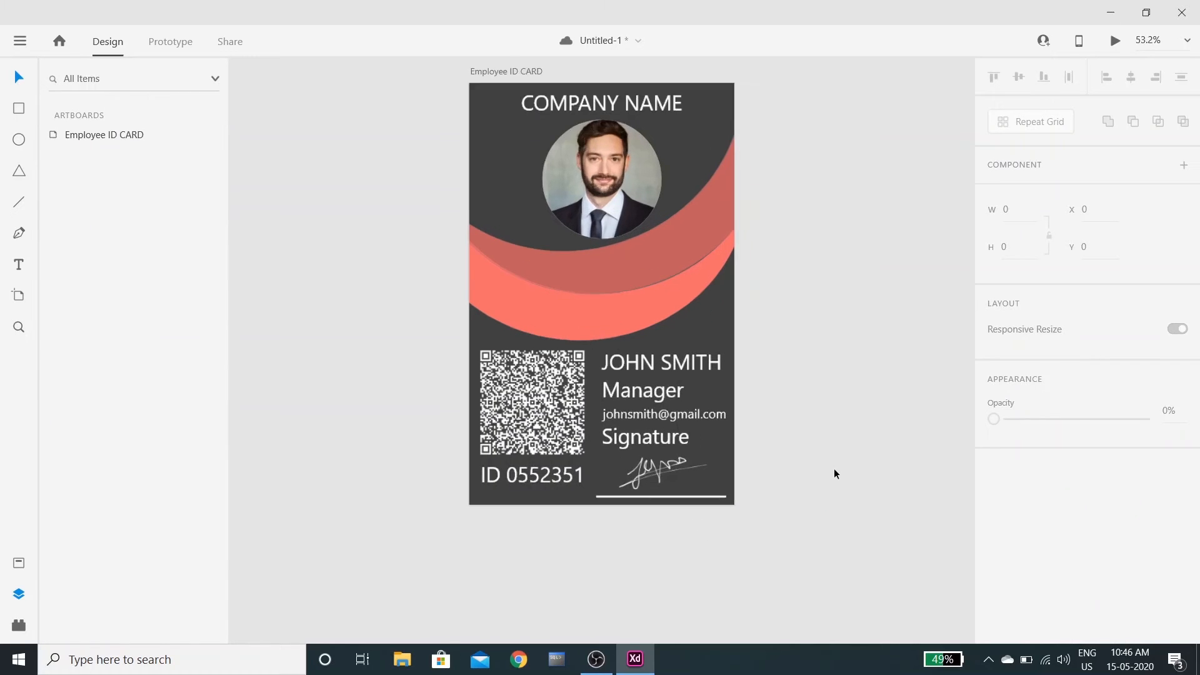
scroll(816, 406, up, 2)
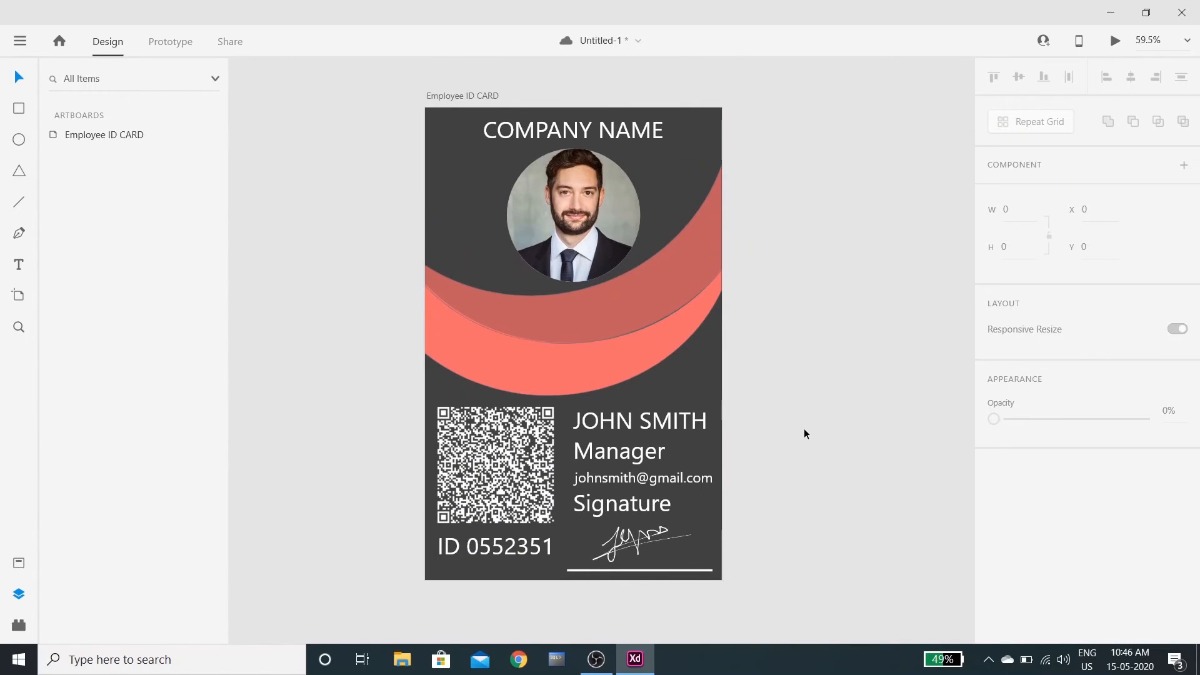
scroll(805, 432, up, 1)
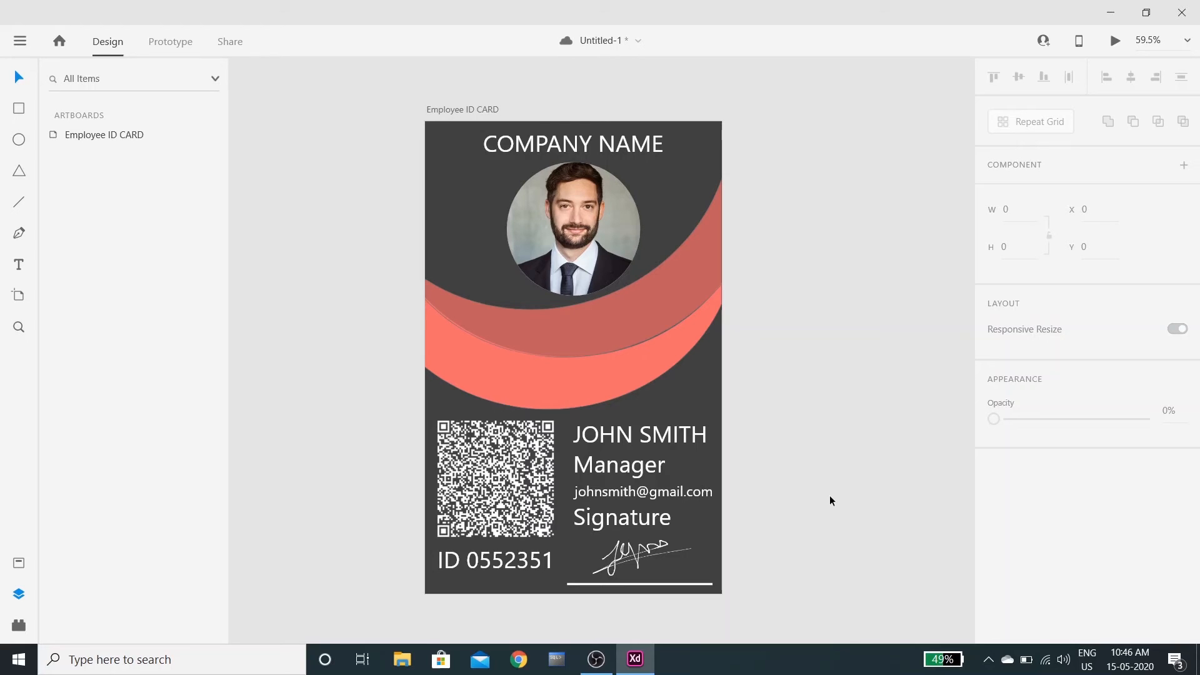
click(20, 41)
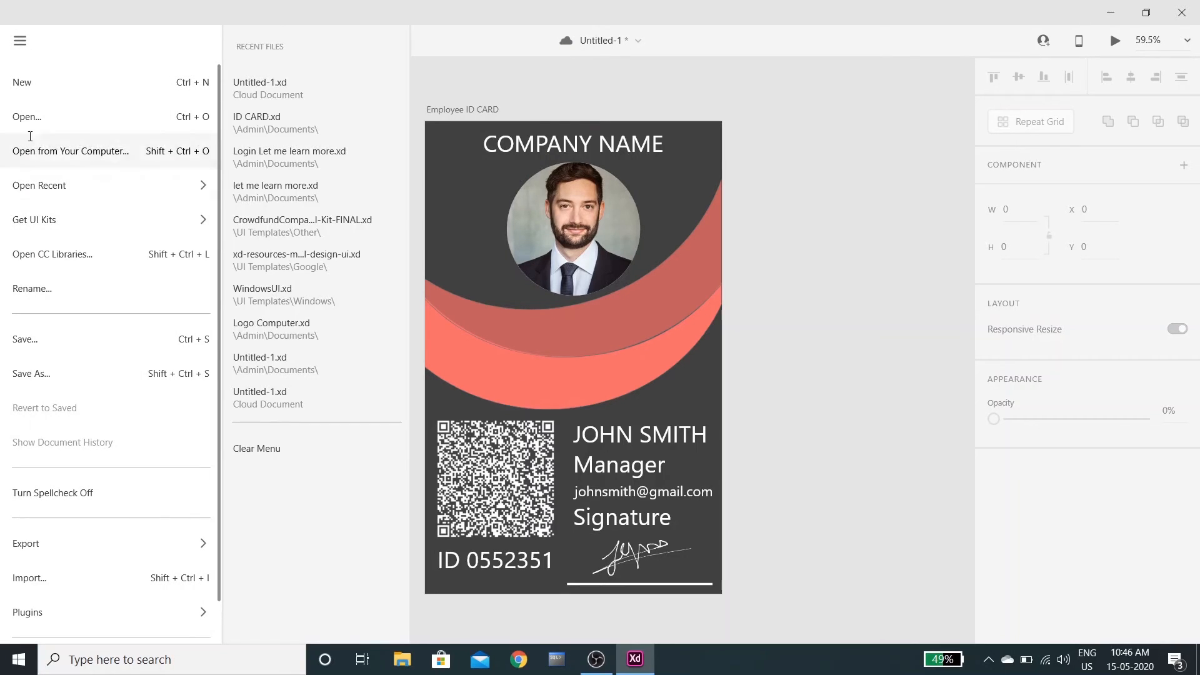
Export all artboards as PNG to the Desktop folder, then minimize Adobe XD
mouse_move(81, 545)
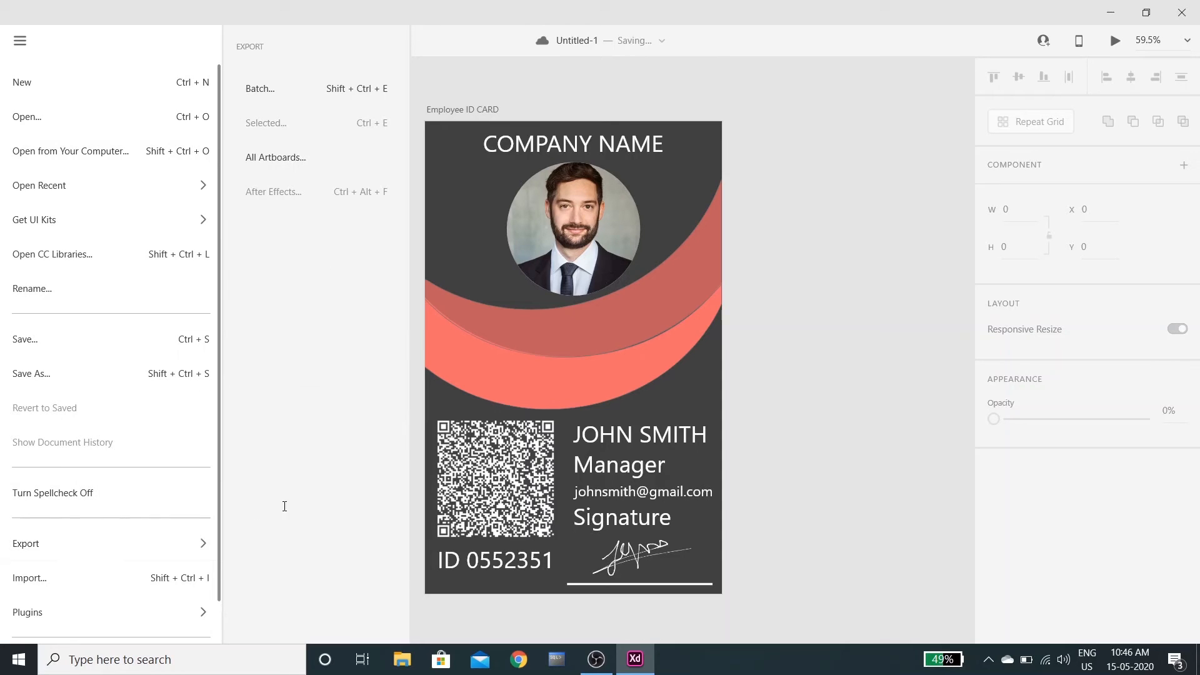
click(268, 155)
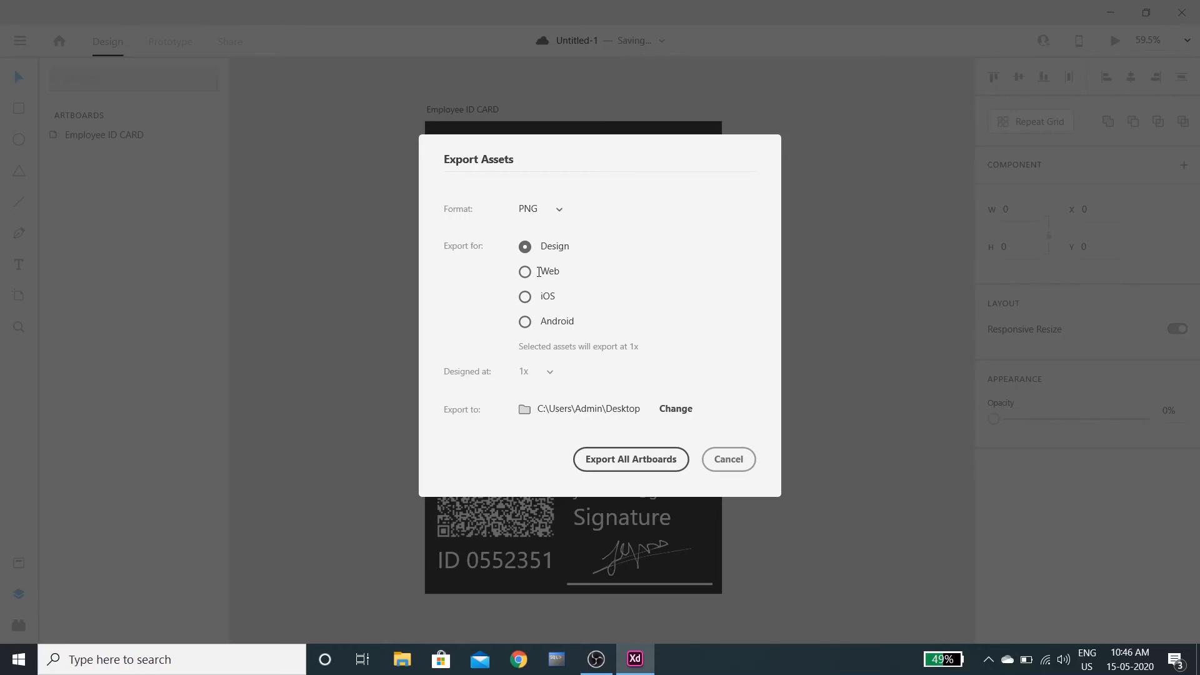
click(675, 409)
click(541, 348)
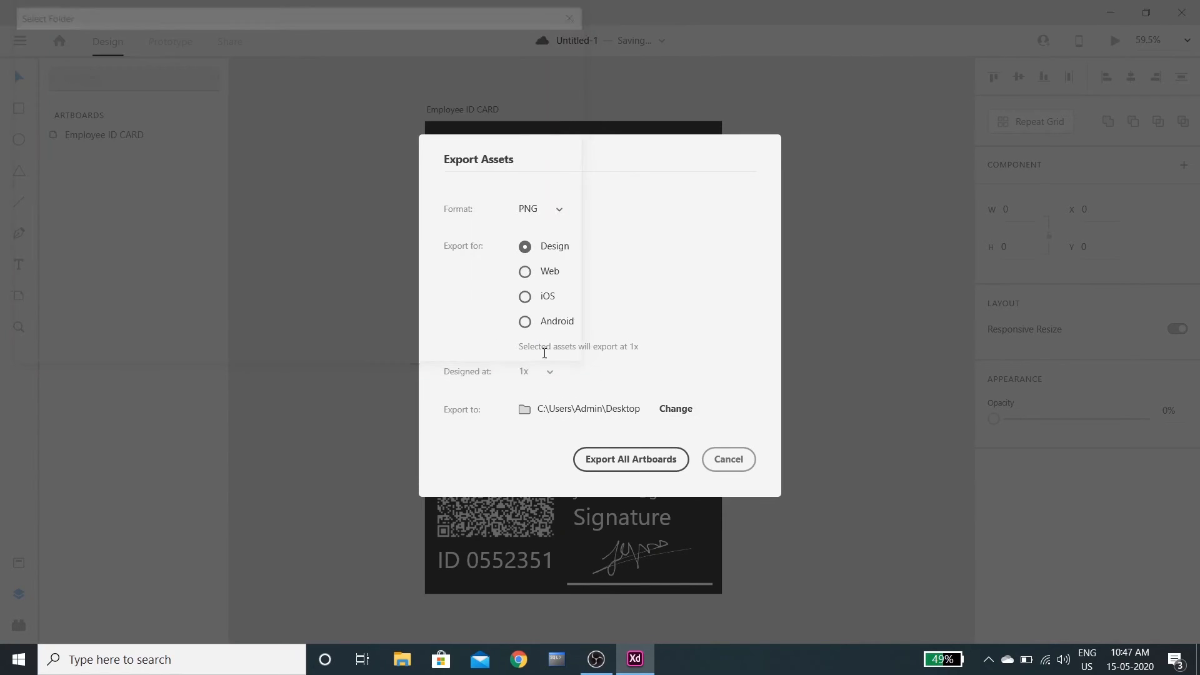
click(614, 458)
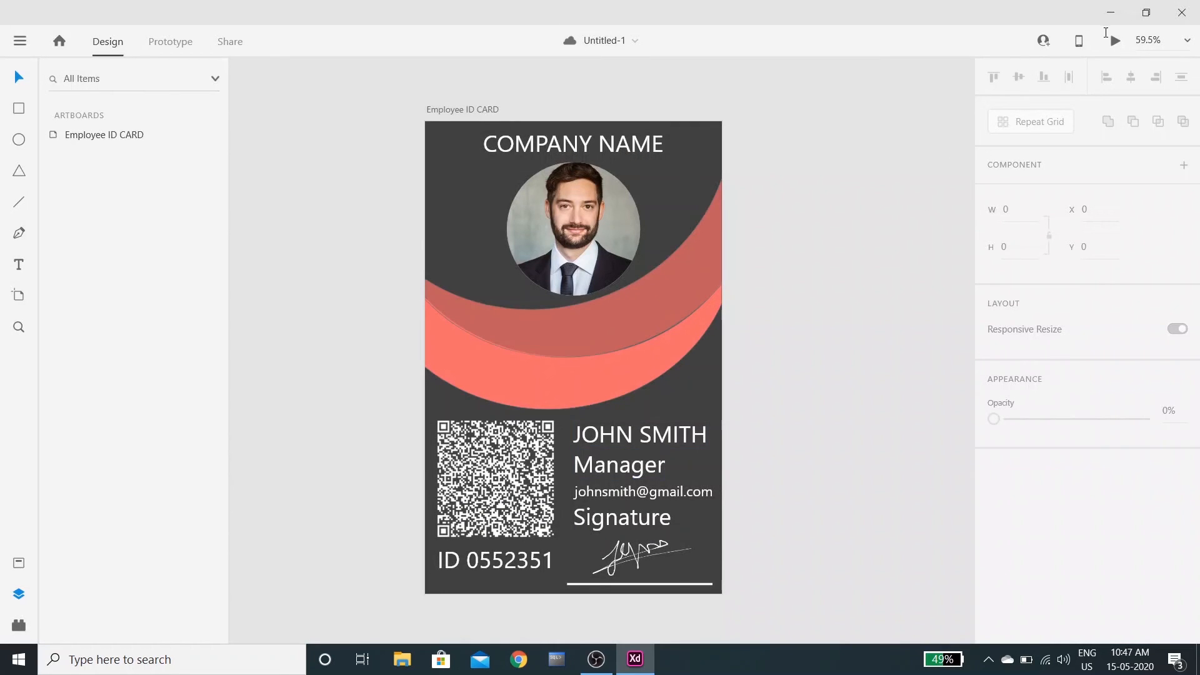
click(1110, 13)
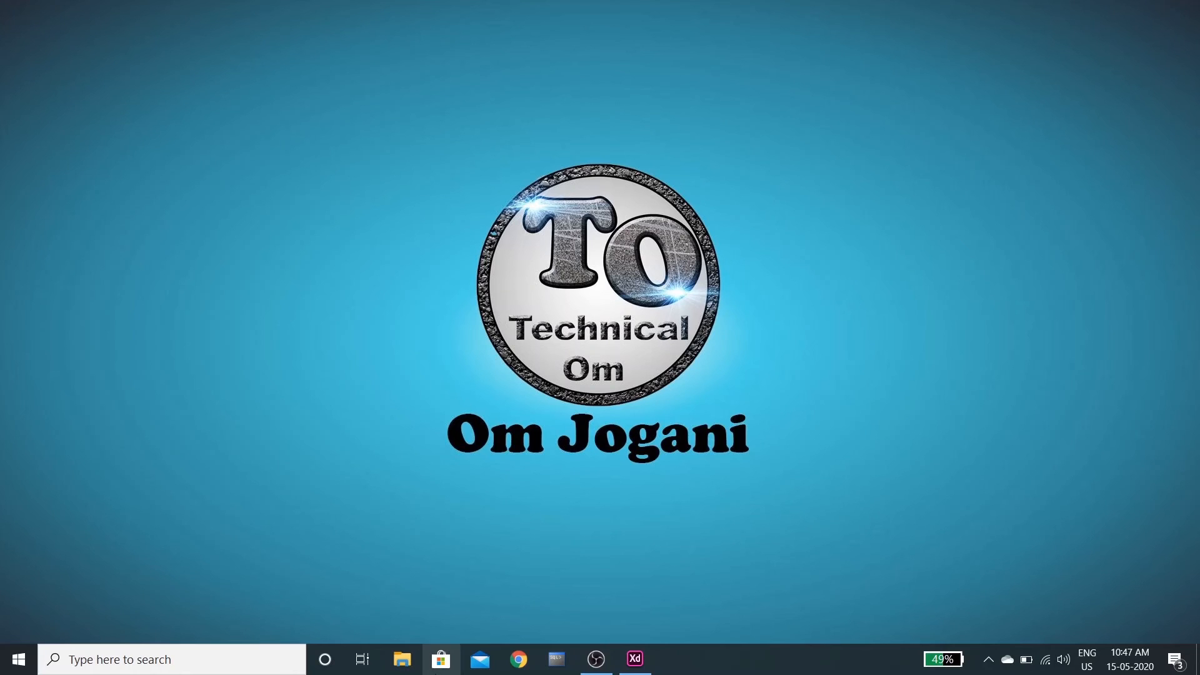
Find Employee ID CARD.png on the Desktop in File Explorer, view it in Photos, then close it
click(403, 663)
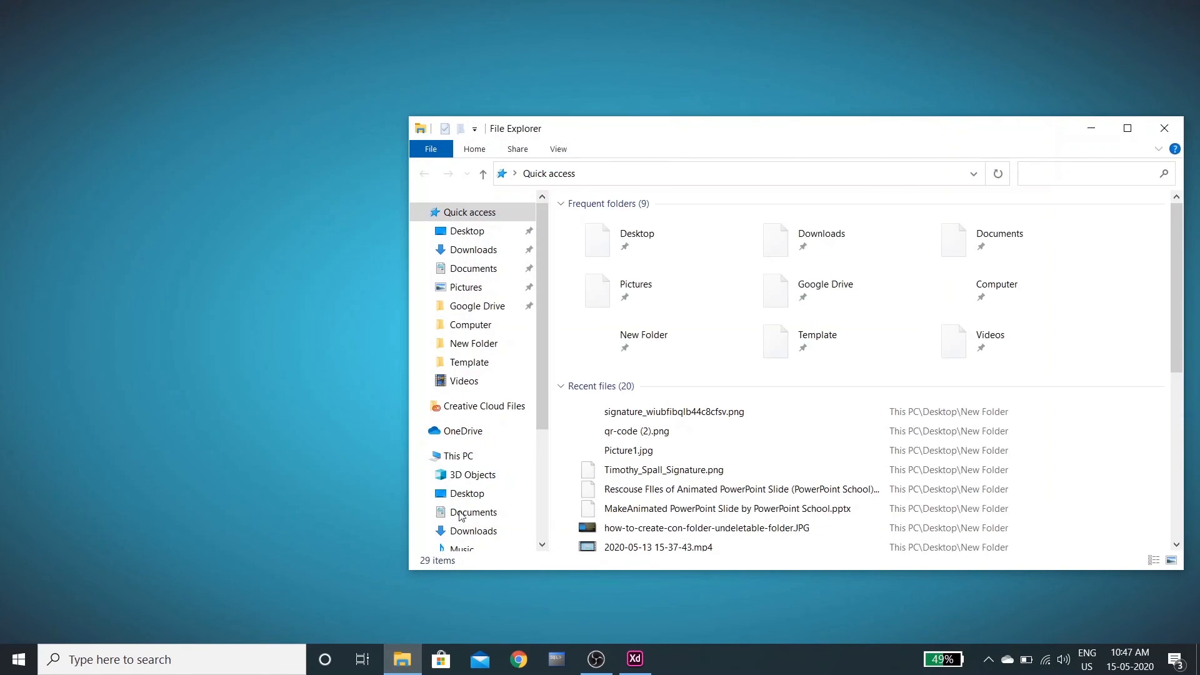
click(475, 350)
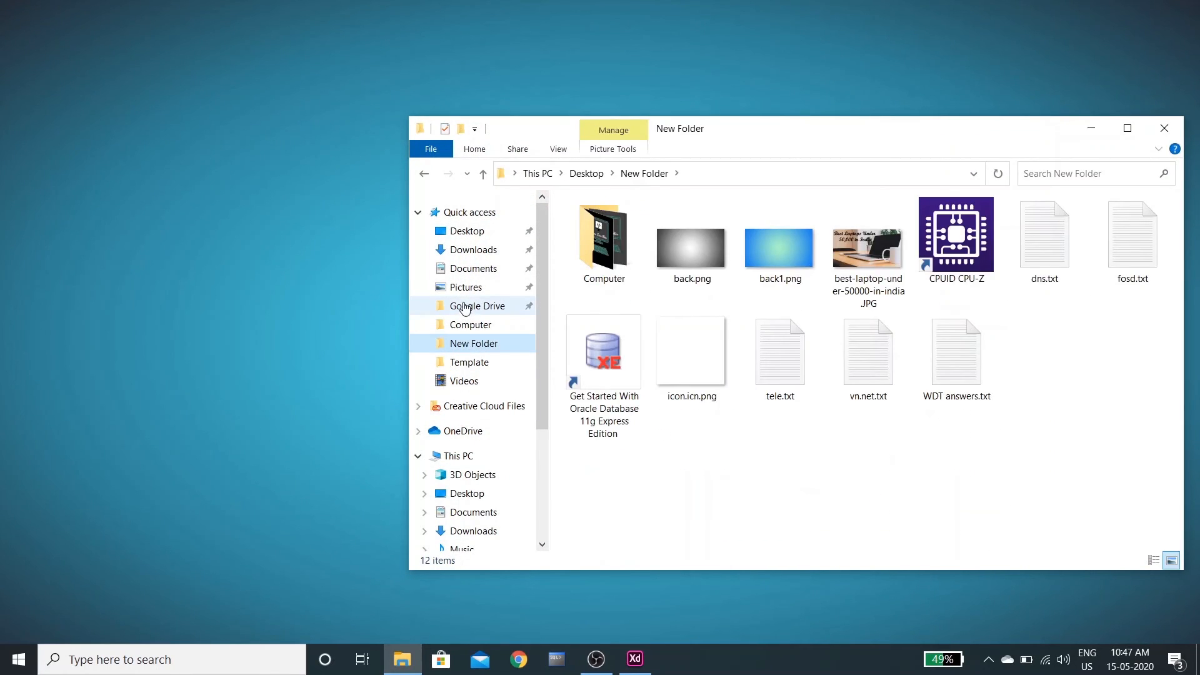
click(467, 231)
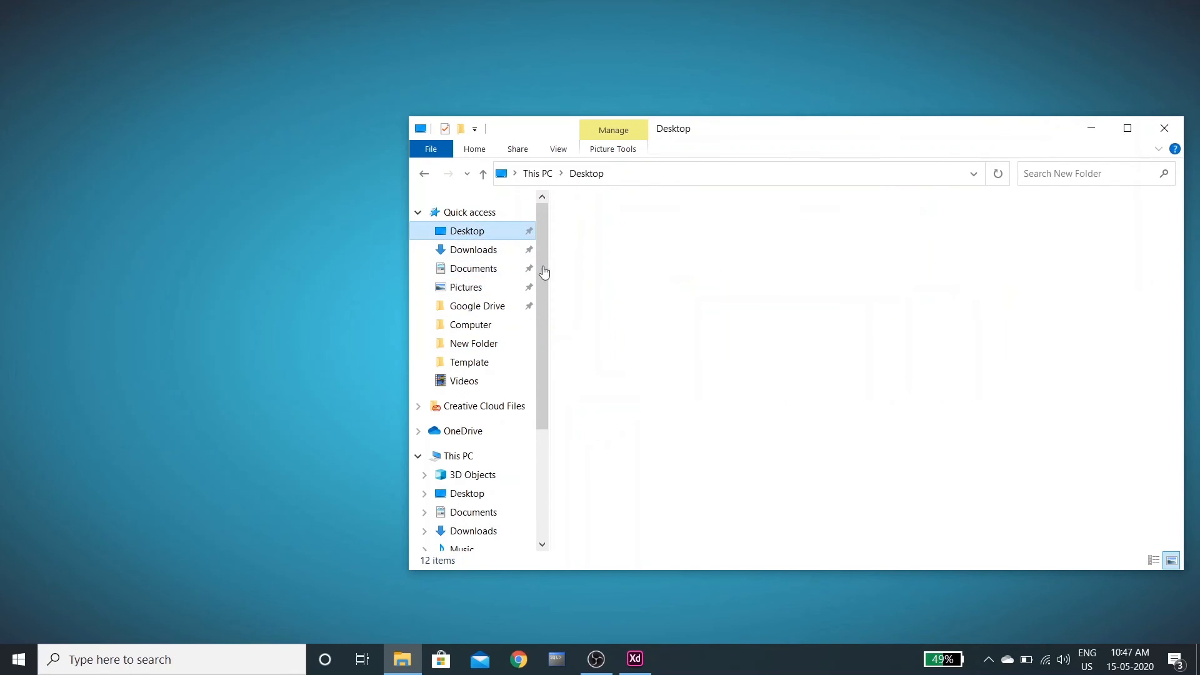
click(587, 257)
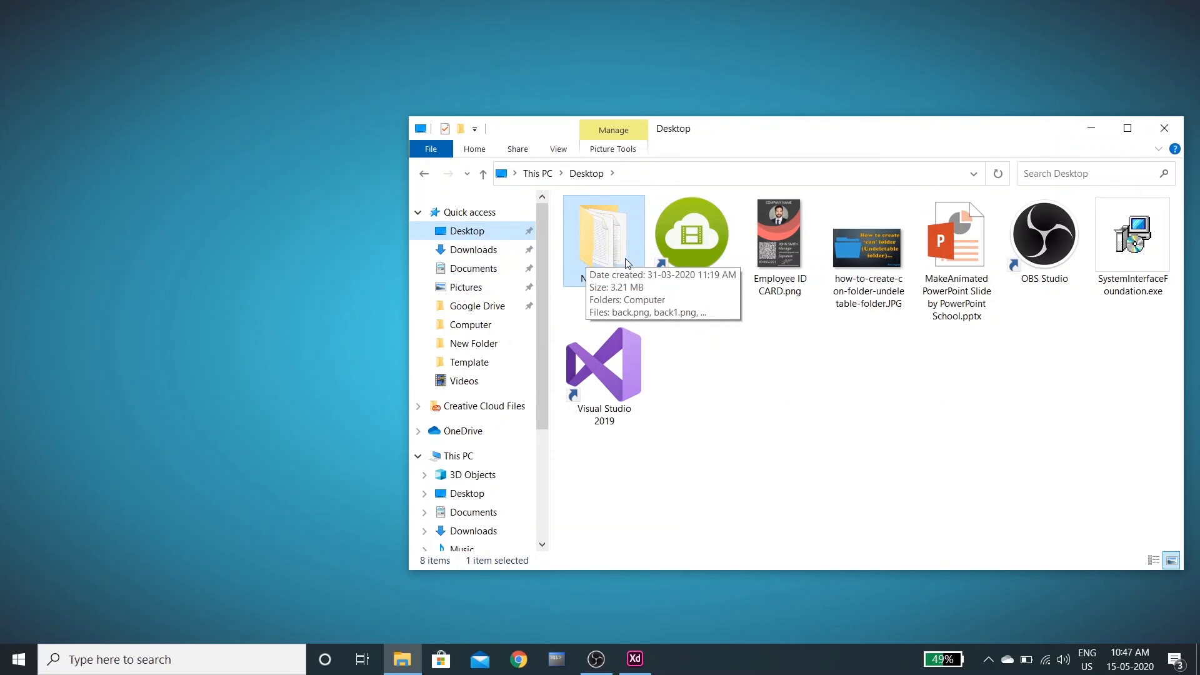
double_click(780, 250)
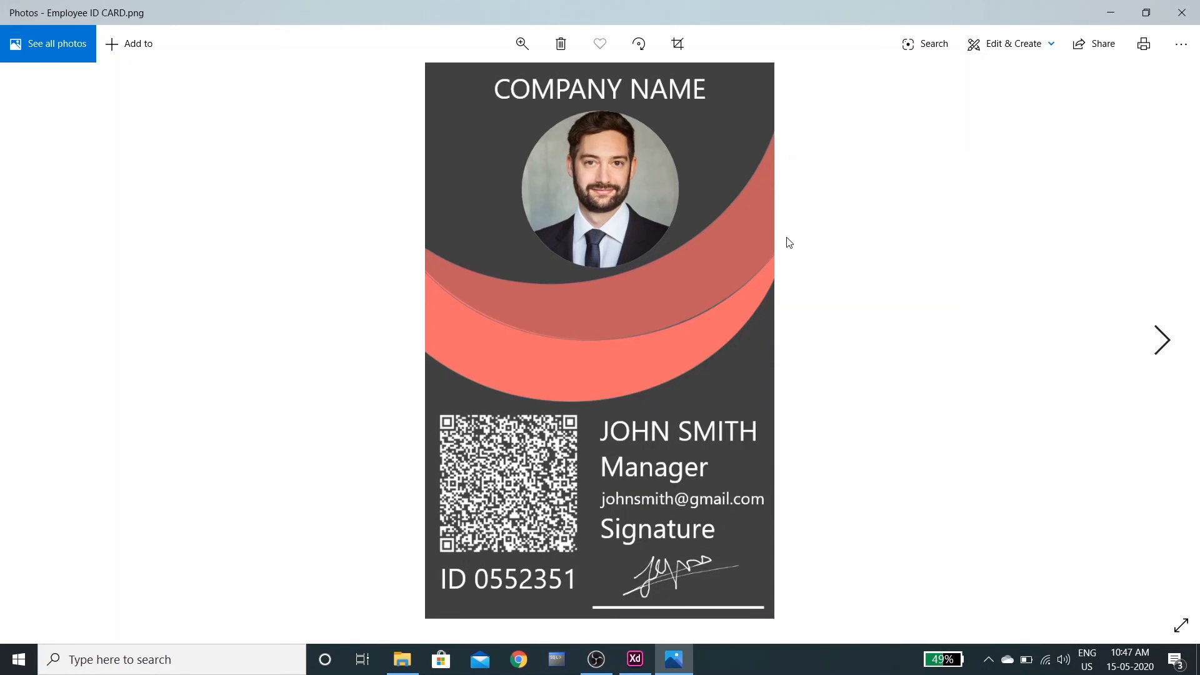
click(1177, 7)
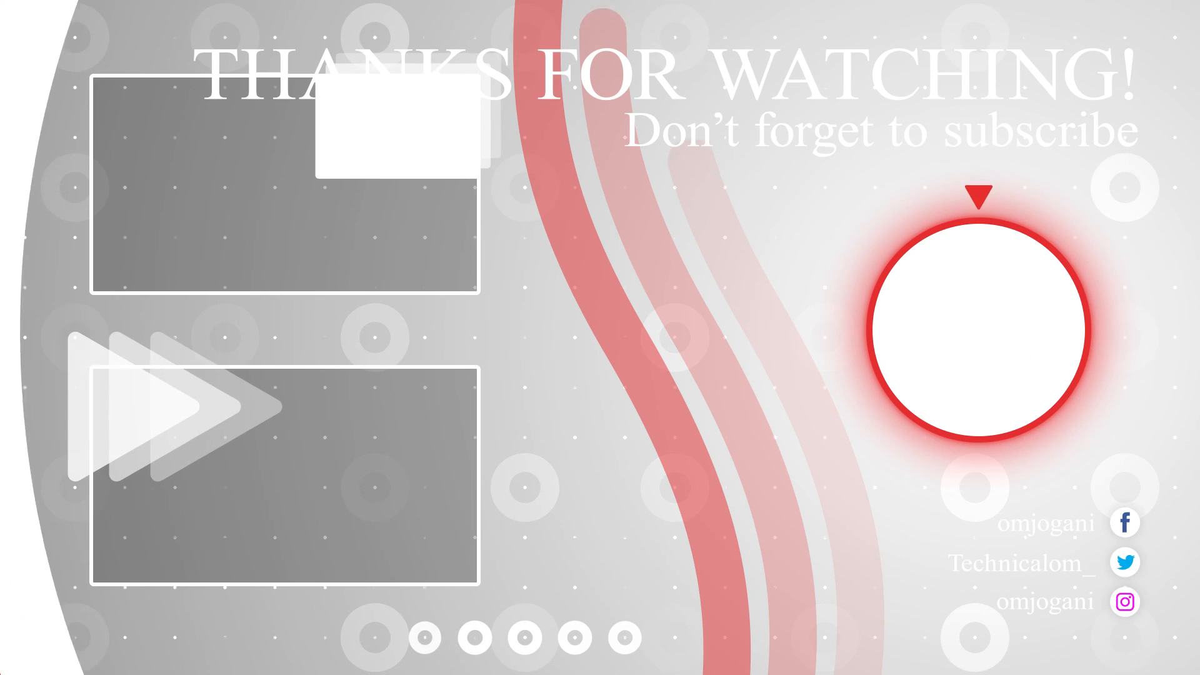